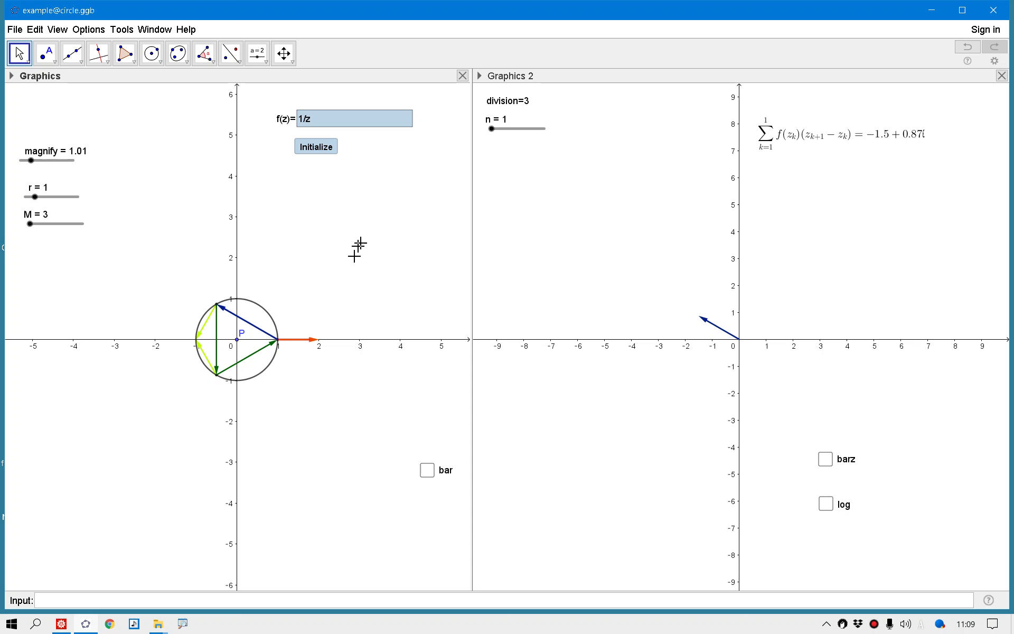
Set the M slider to 100 and check the slider's interval settings in its object properties.
left_click_drag(30, 225, 83, 225)
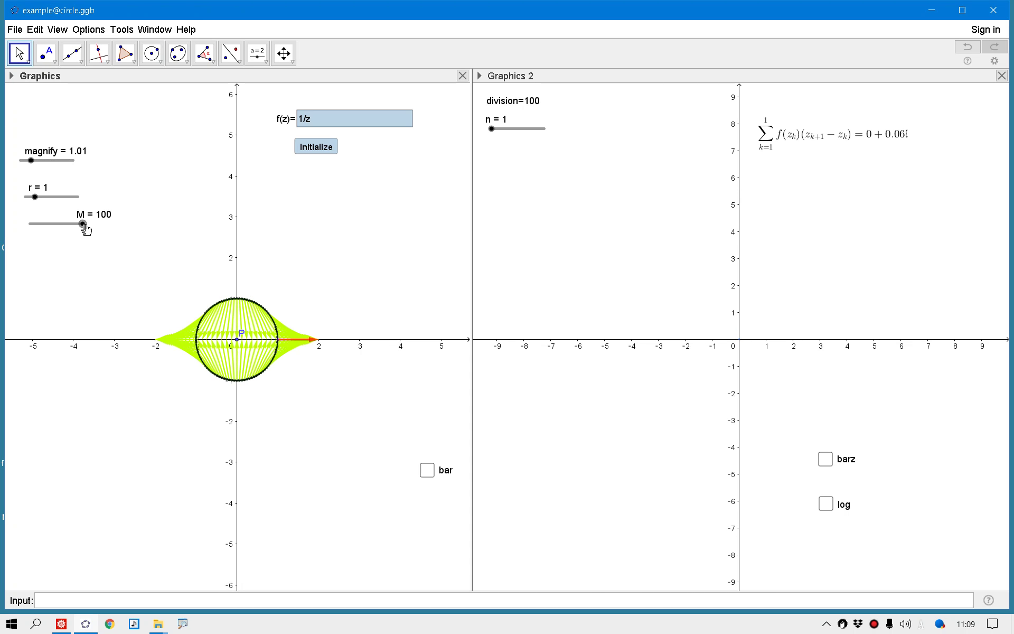
right_click(82, 225)
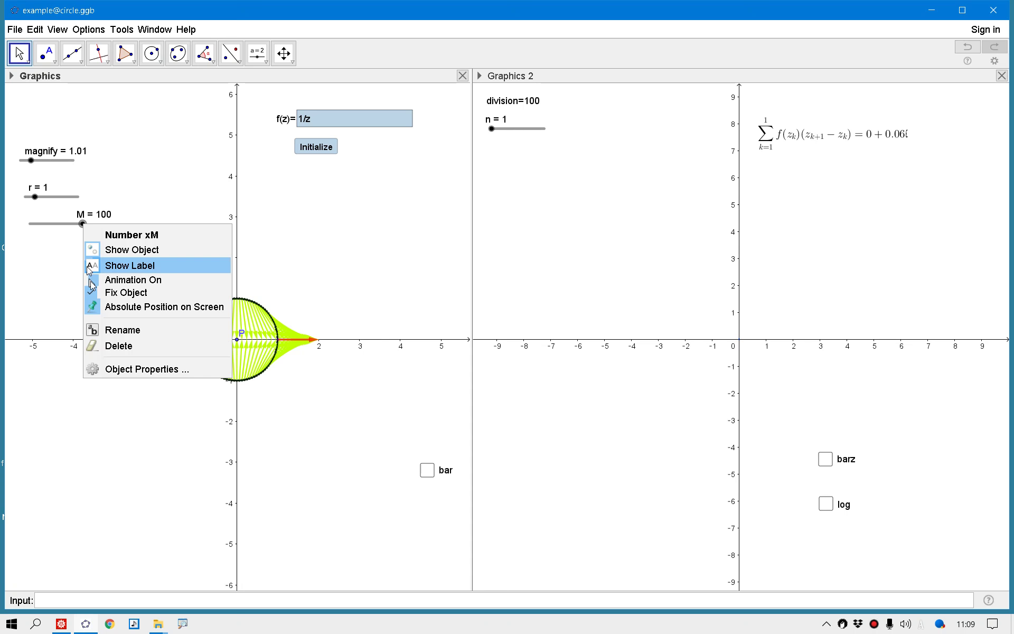
left_click(114, 370)
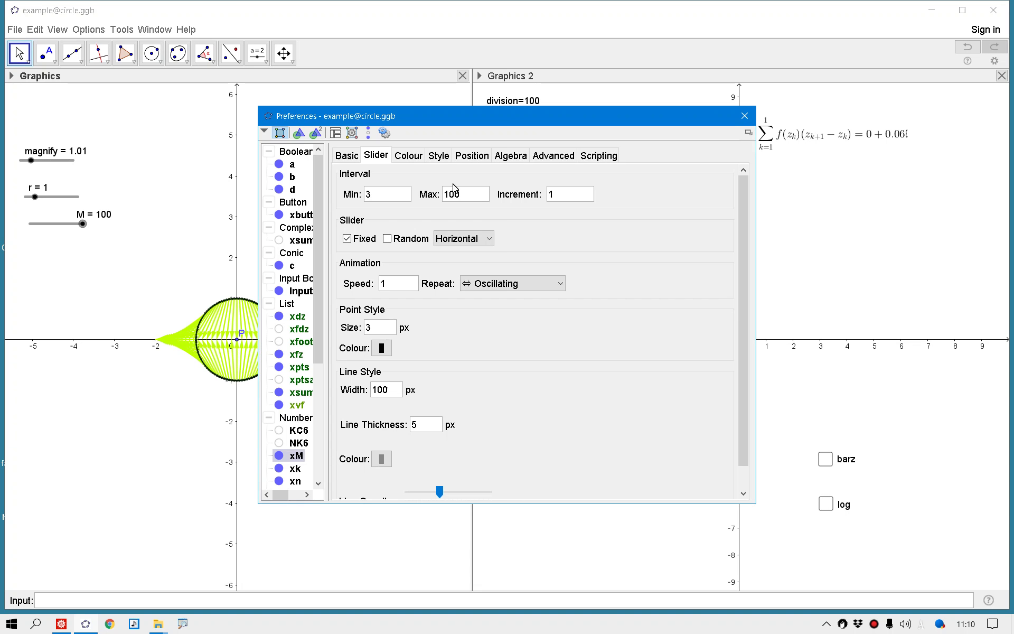
left_click(744, 117)
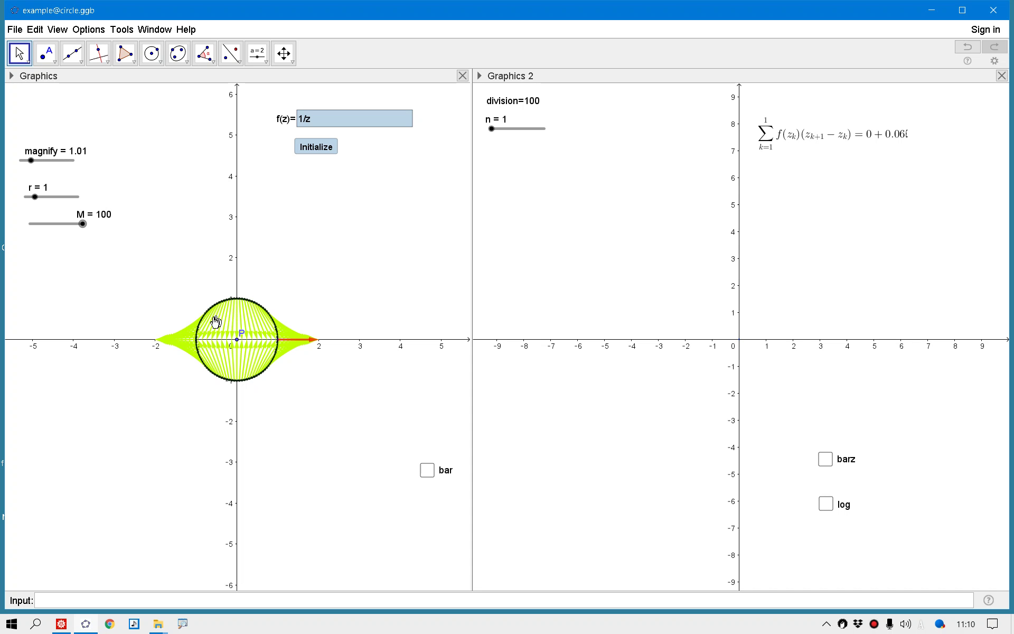
Set n to 100 and move circle centre P away from the origin to about (1.2, -1.9).
left_click_drag(499, 130, 567, 125)
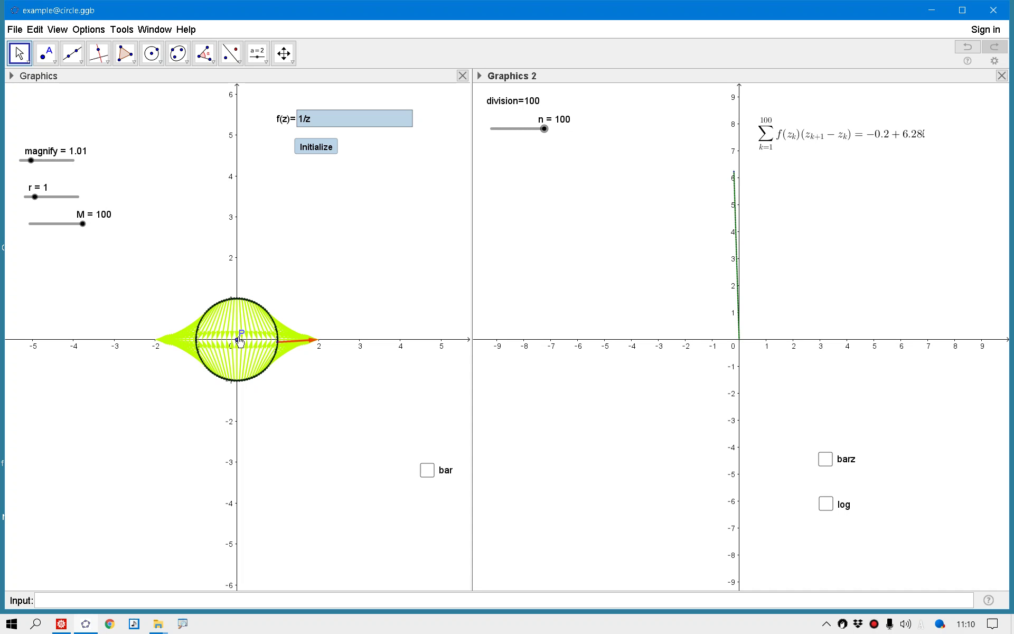
left_click_drag(238, 340, 247, 335)
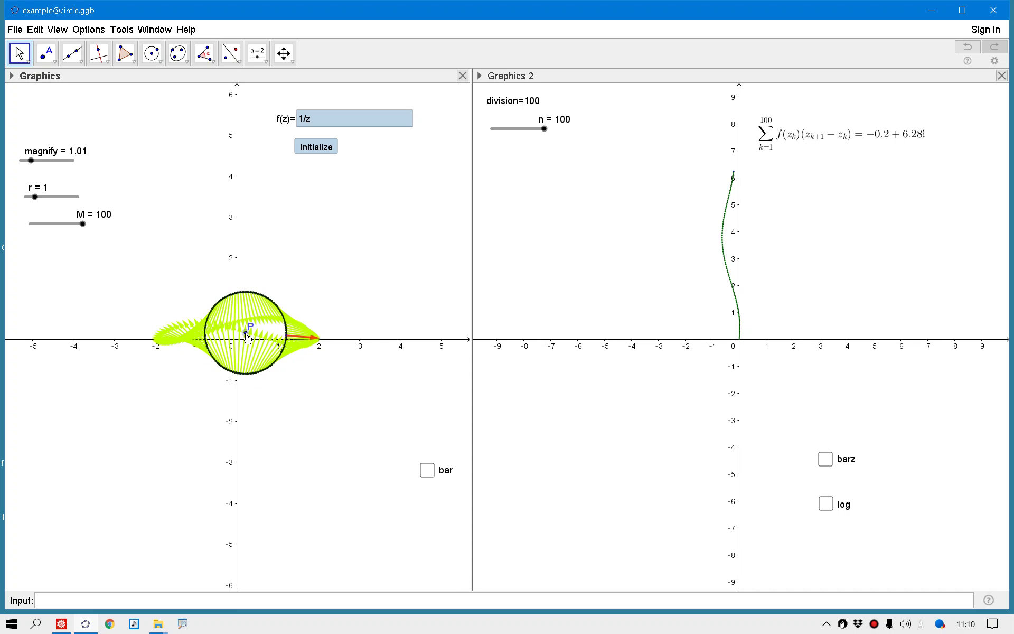
left_click_drag(246, 336, 286, 426)
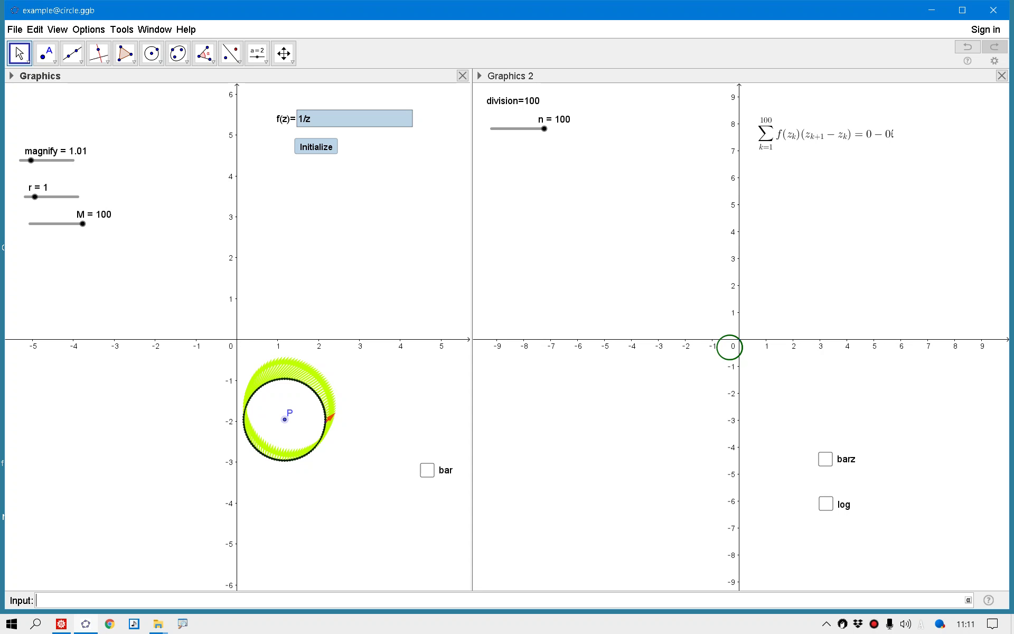
type("compli")
key("BackSpace")
key("BackSpace")
key("BackSpace")
left_click(49, 54)
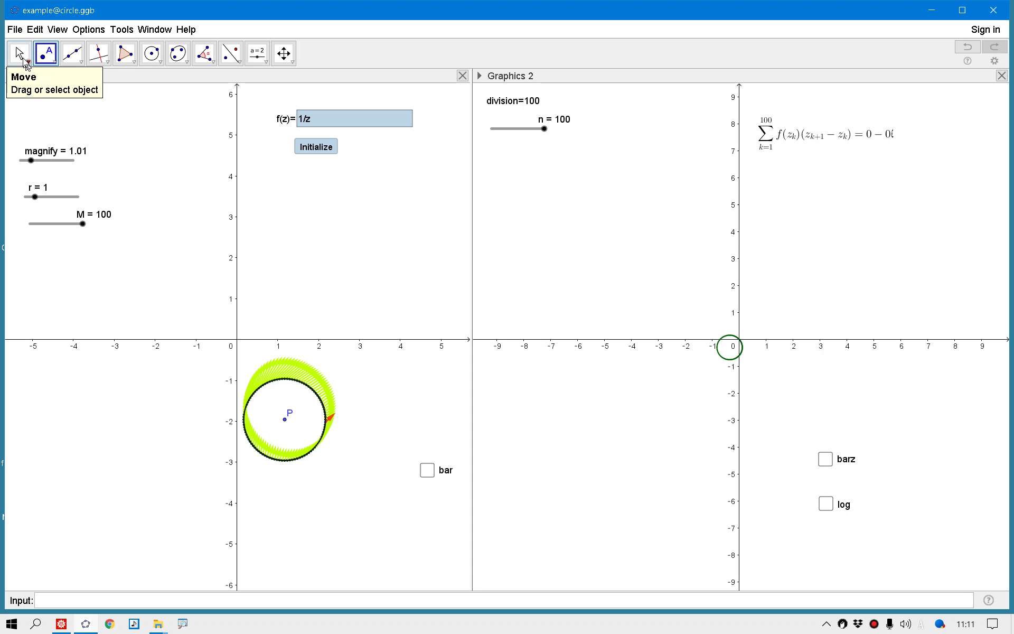
left_click(23, 58)
Show the bar formula and place a free point at about (-3.3, 0.7) in the Graphics view.
left_click(429, 470)
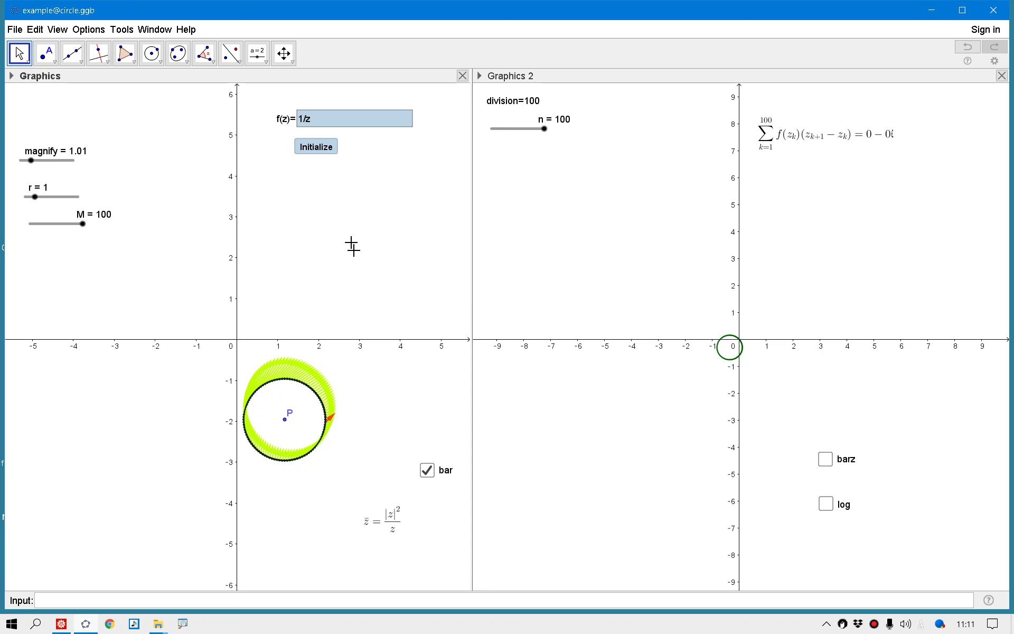
left_click(52, 57)
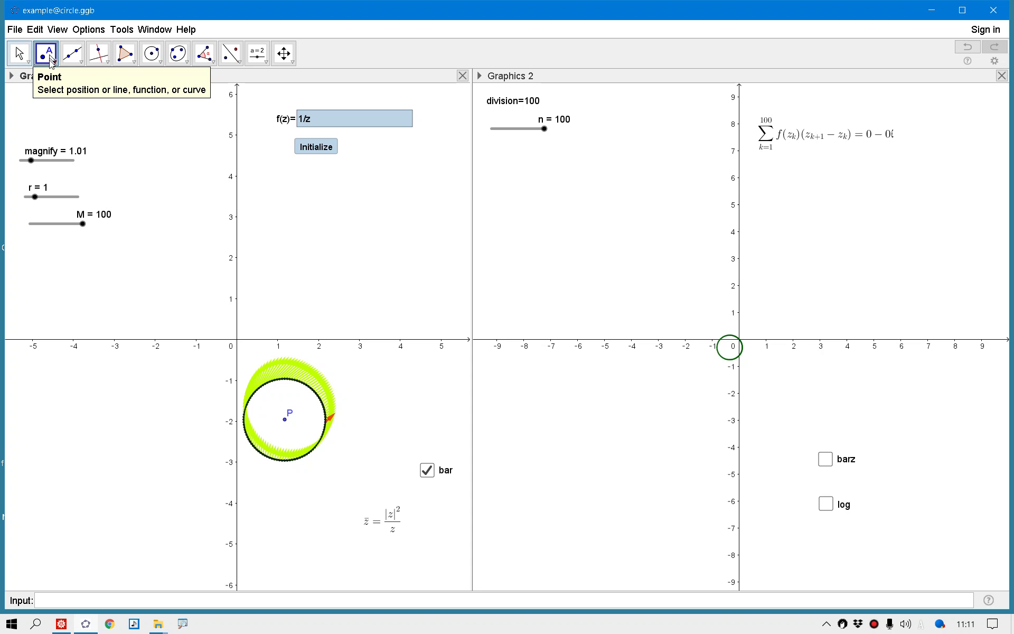
left_click(102, 309)
left_click(21, 53)
Set point A's coordinate format to Complex Number in its object properties.
right_click(103, 310)
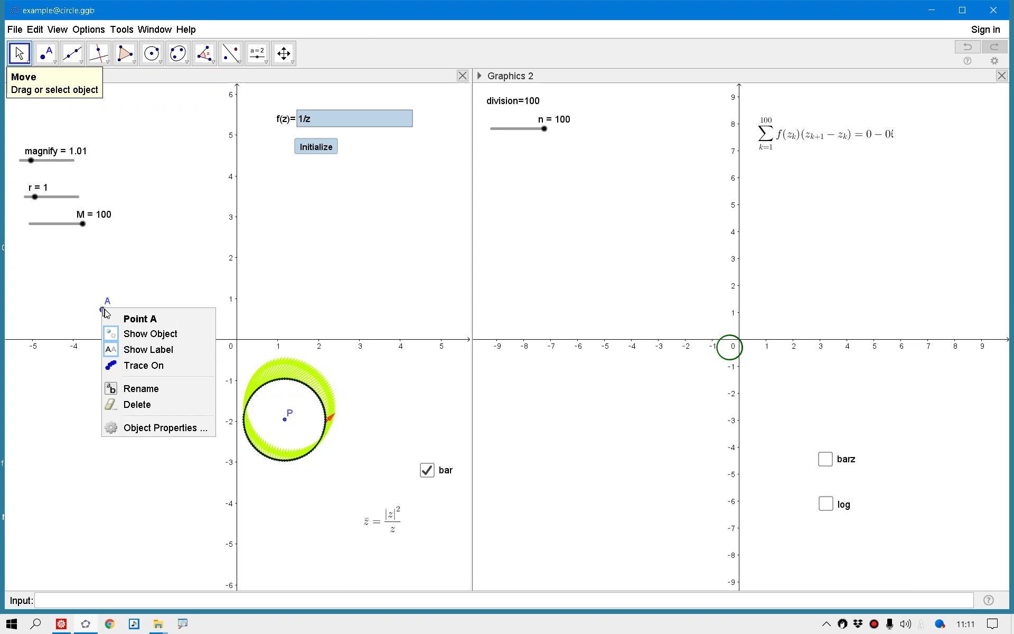
left_click(168, 427)
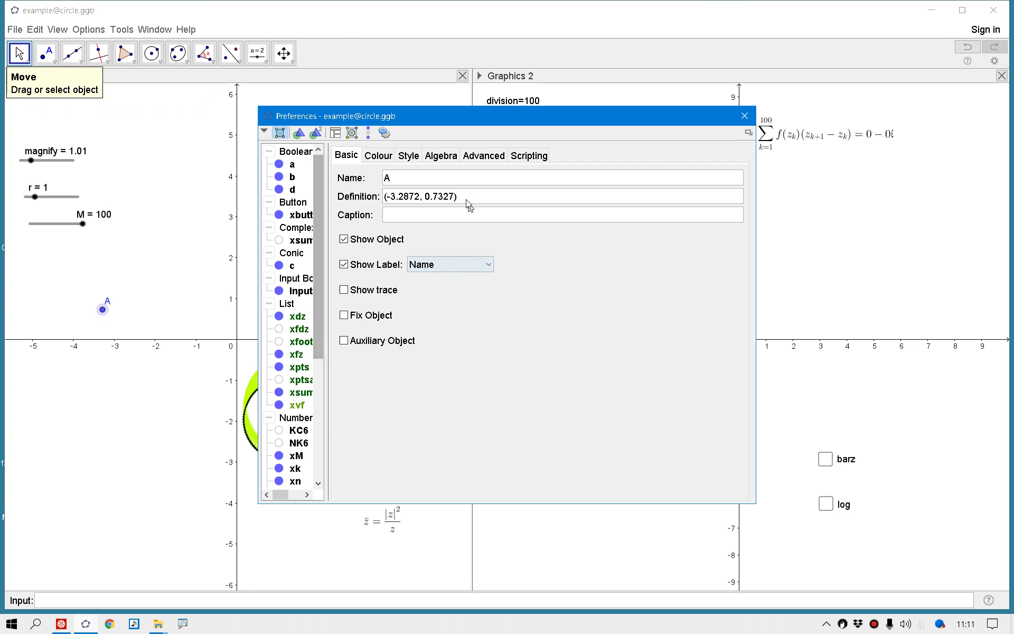
left_click(442, 156)
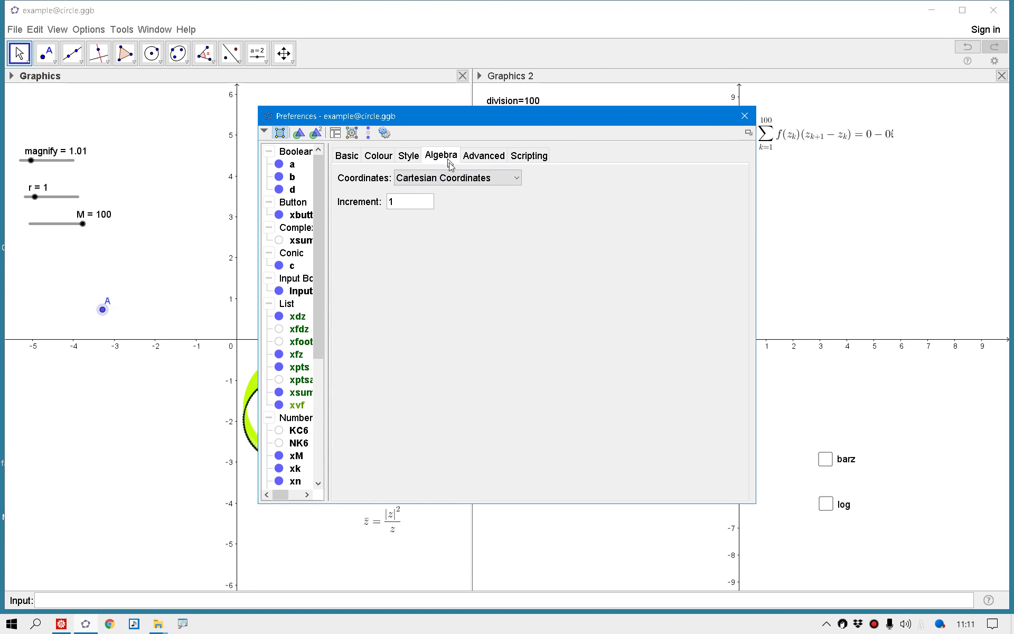
left_click(516, 181)
left_click(480, 219)
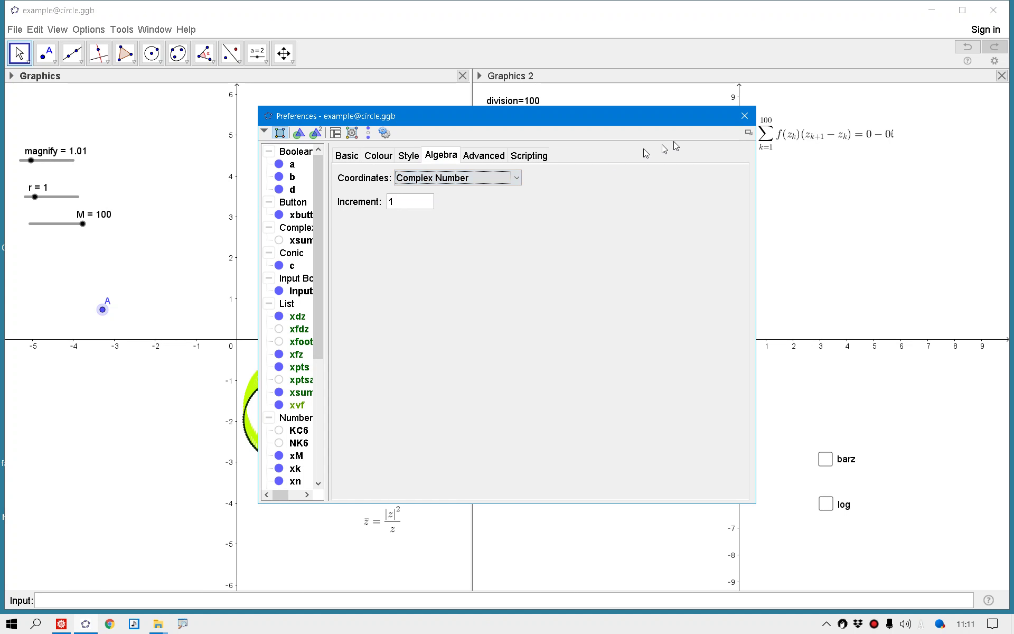
left_click(745, 115)
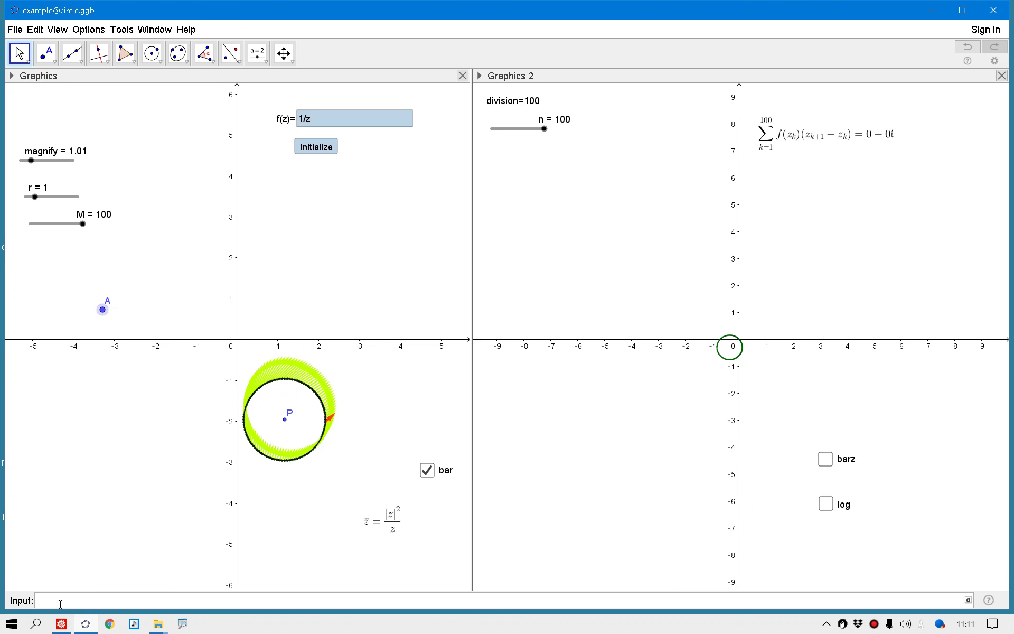
Define B=abs(A)^2/A and move point A to about (-3.6, 0.3) to test the conjugate.
type("B=abs(A)^2/A")
key("Return")
left_click_drag(99, 320, 87, 338)
Change the function f(z) to abs(z)^2/z and initialize the construction.
left_click(305, 119)
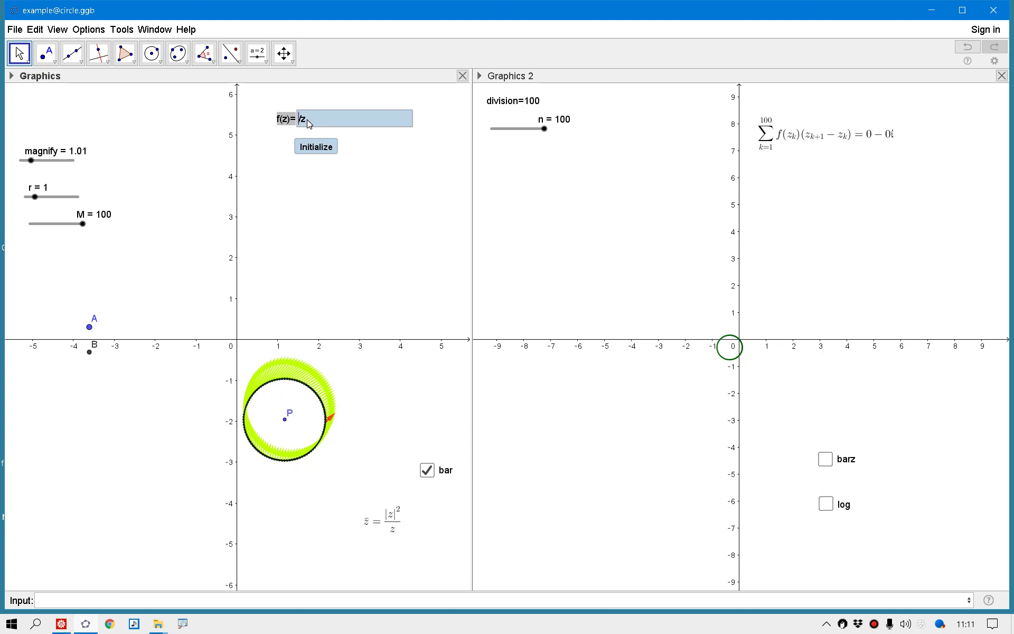
type("abs(")
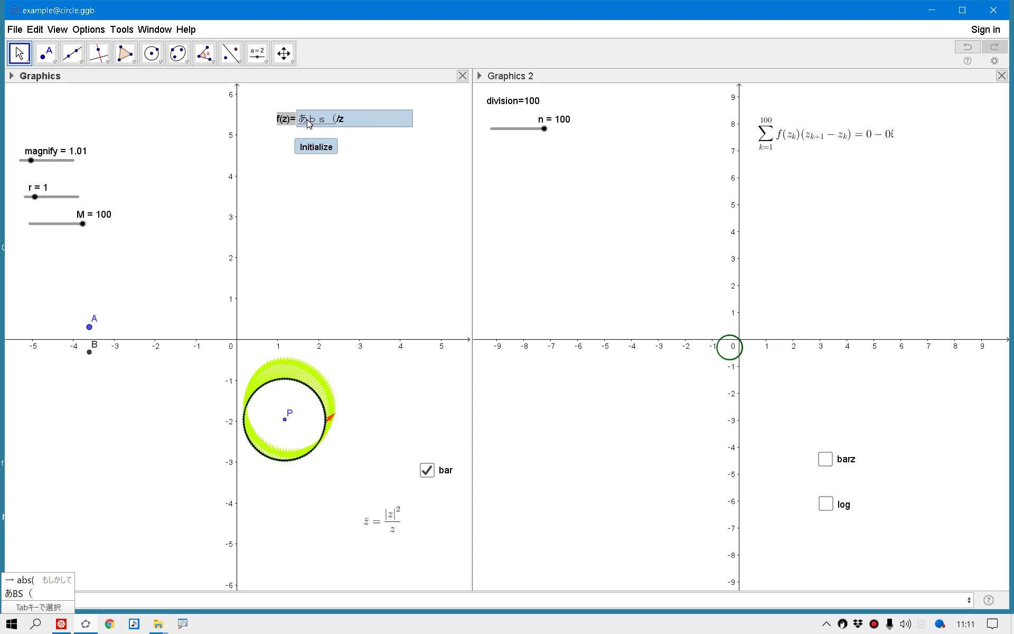
key("BackSpace")
key("BackSpace")
key("BackSpace")
key("BackSpace")
key("Zenkaku_Hankaku")
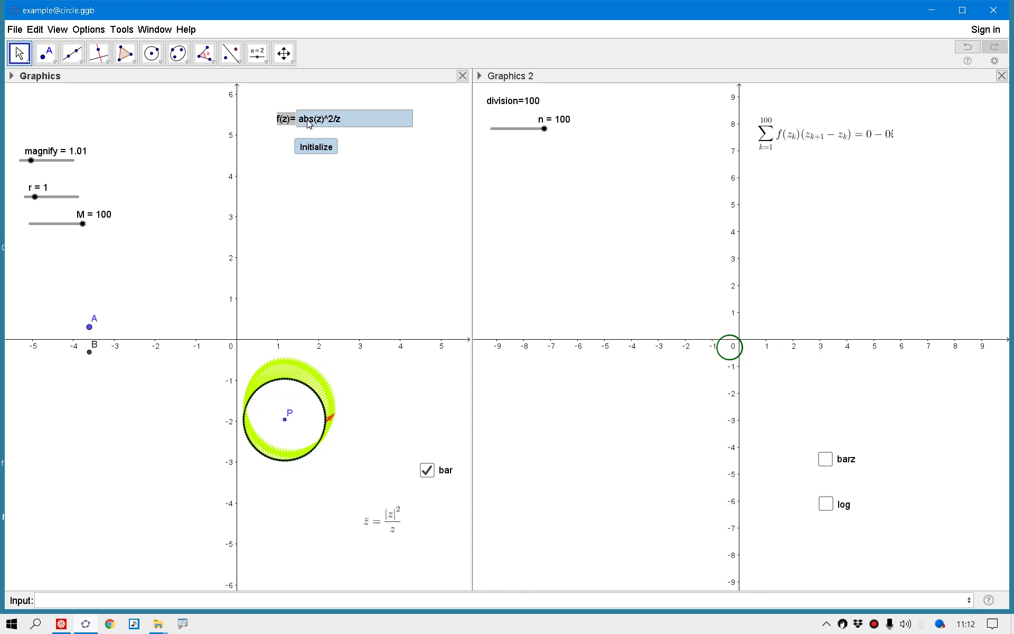
left_click(324, 151)
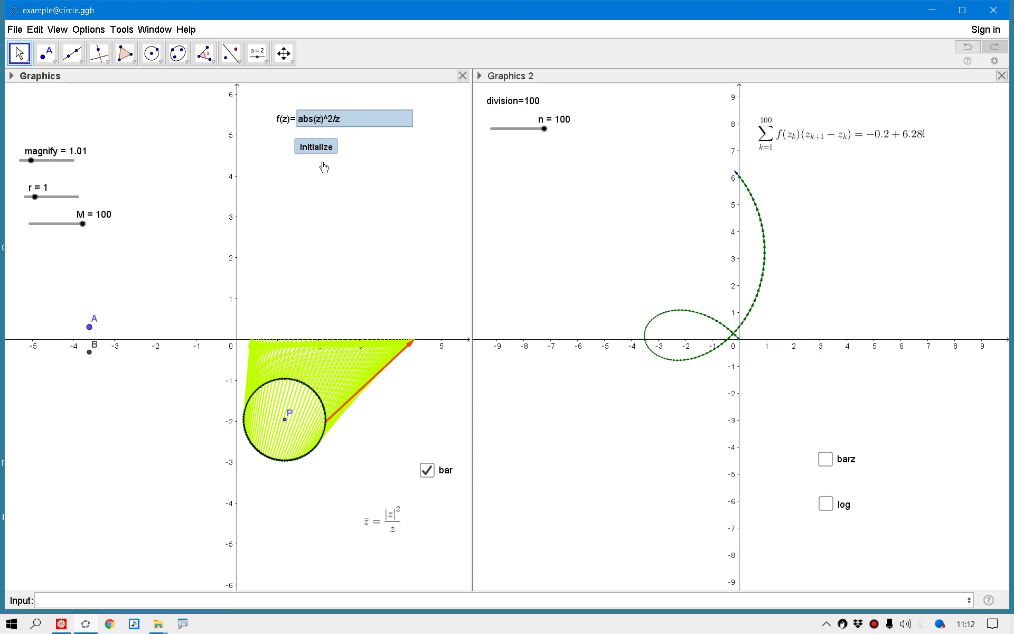
Move circle centre P through several positions around the plane, ending at about (0.8, -1.5).
mouse_move(286, 423)
left_mouse_down()
mouse_move(270, 443)
mouse_move(237, 448)
mouse_move(237, 408)
mouse_move(273, 294)
mouse_move(305, 406)
mouse_move(303, 376)
mouse_move(274, 452)
mouse_move(221, 475)
mouse_move(263, 464)
mouse_move(293, 434)
left_mouse_up()
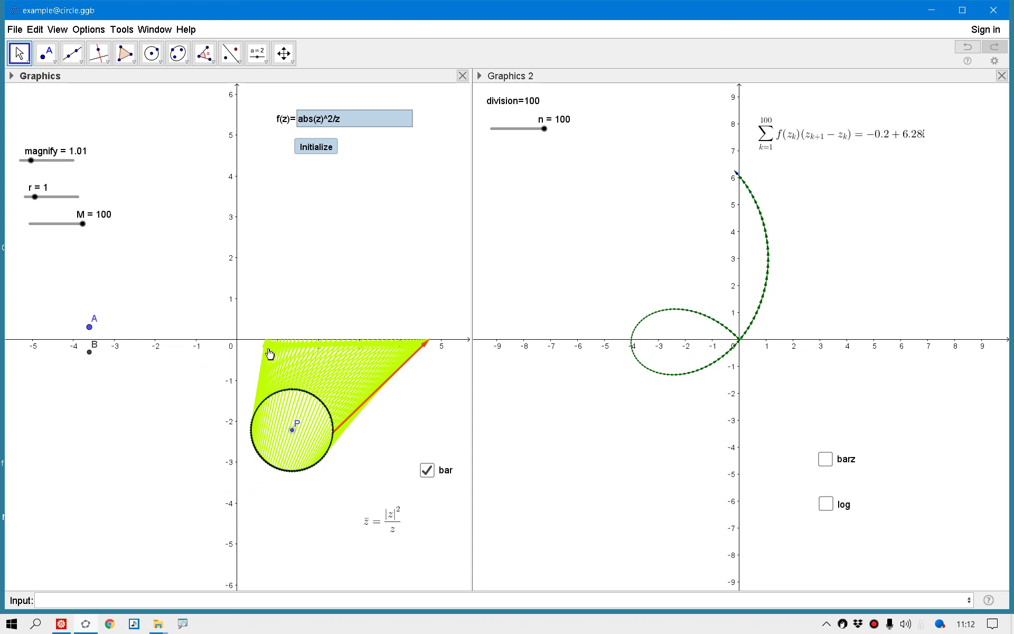
left_click_drag(293, 429, 302, 237)
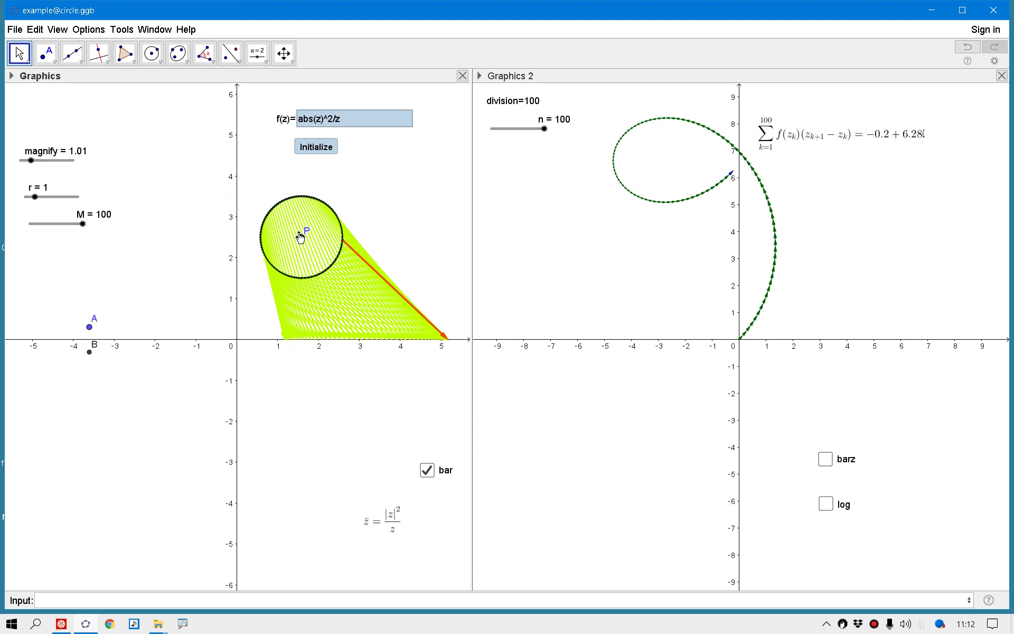
left_click_drag(302, 236, 244, 410)
left_click_drag(256, 406, 270, 402)
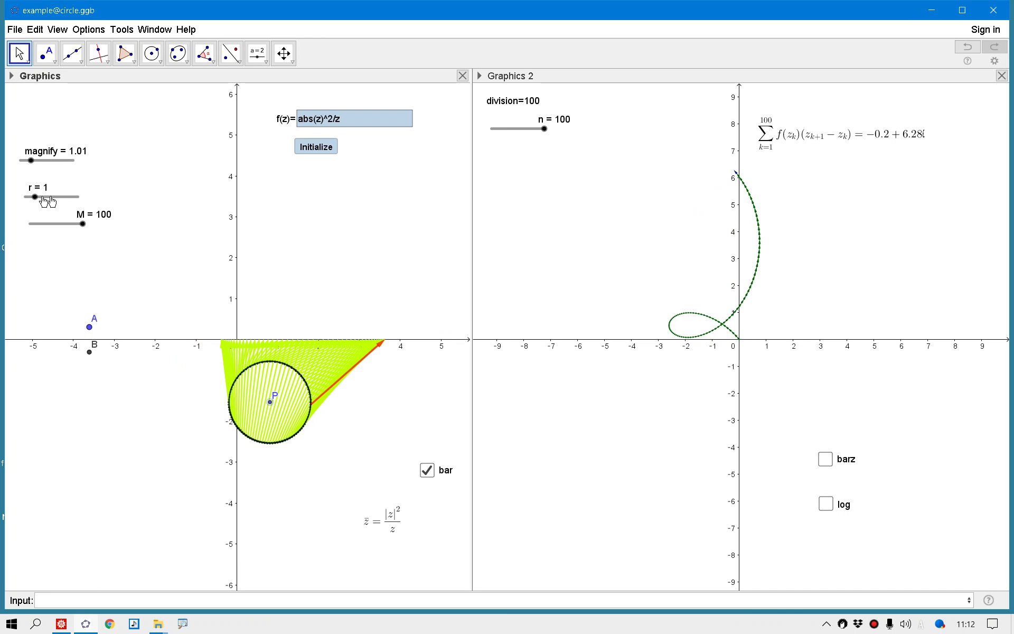
Increase the circle's radius r to 2 with Graphics 2 showing values up to about 25.
scroll(616, 405, "down", 6)
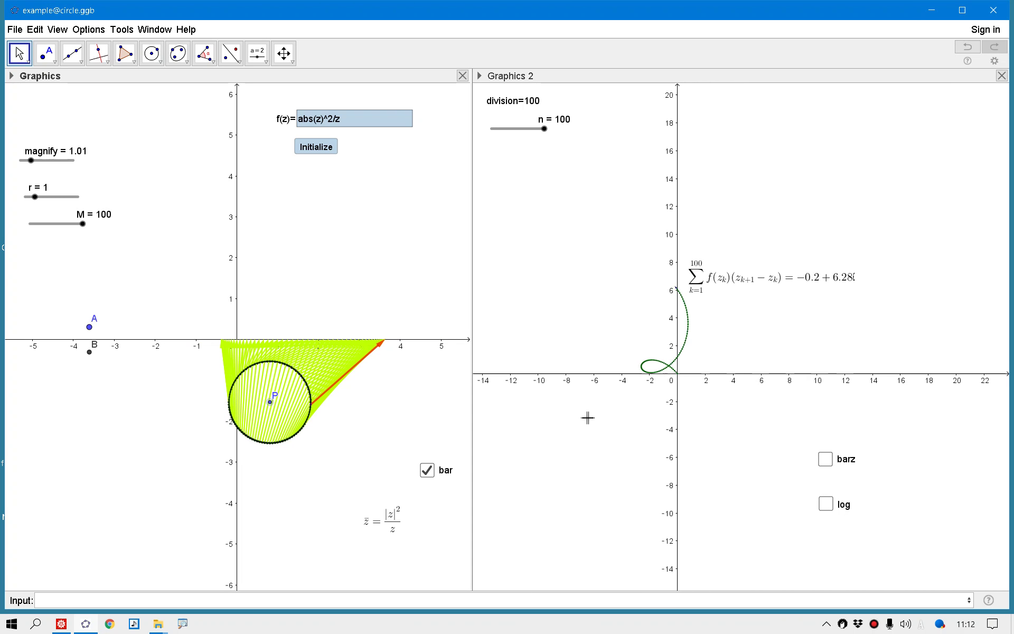
scroll(588, 418, "down", 3)
left_click_drag(574, 429, 613, 416)
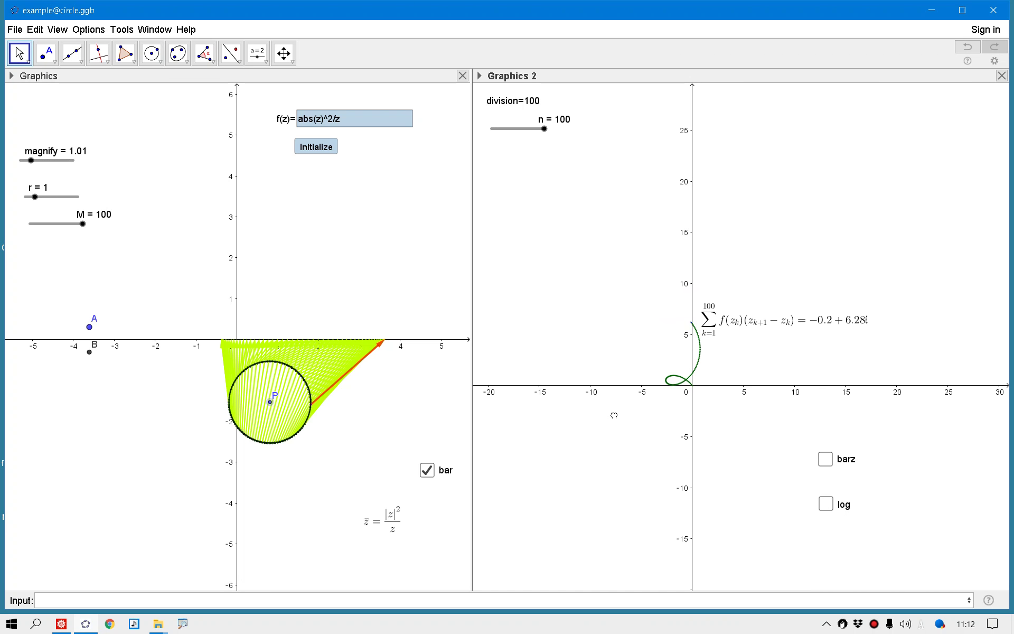
left_click(35, 198)
left_click_drag(35, 198, 44, 197)
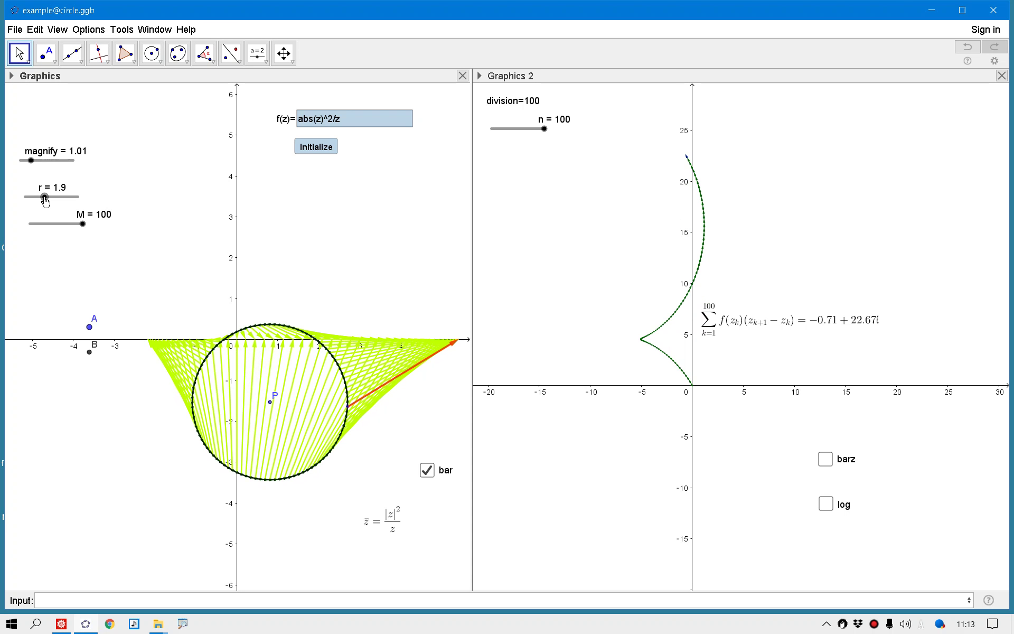
left_click_drag(44, 197, 46, 197)
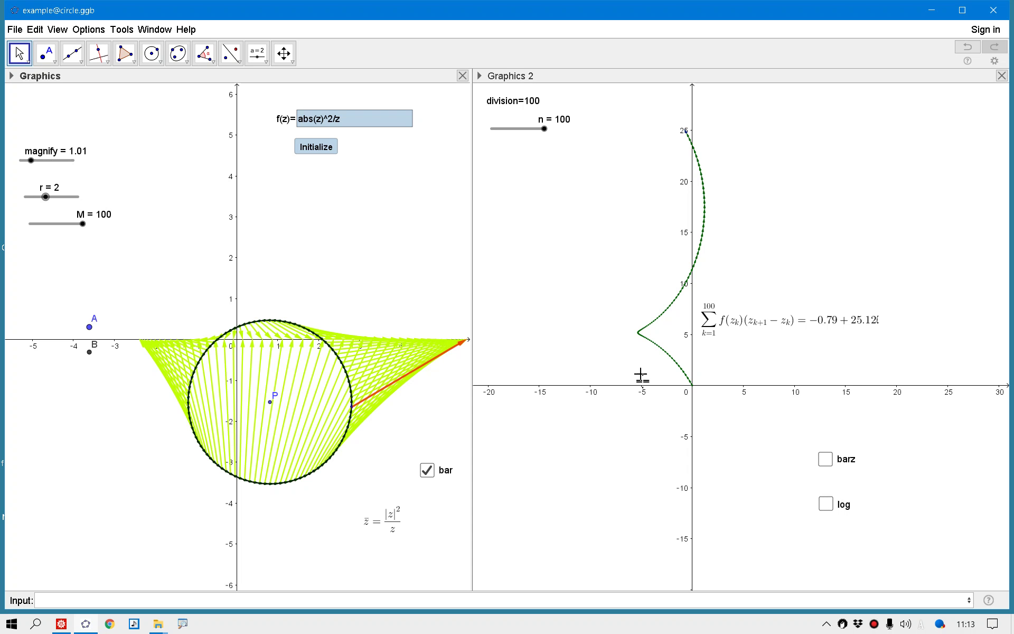
Show the barz integral formula and move it to the empty area above the sum formula.
left_click(820, 458)
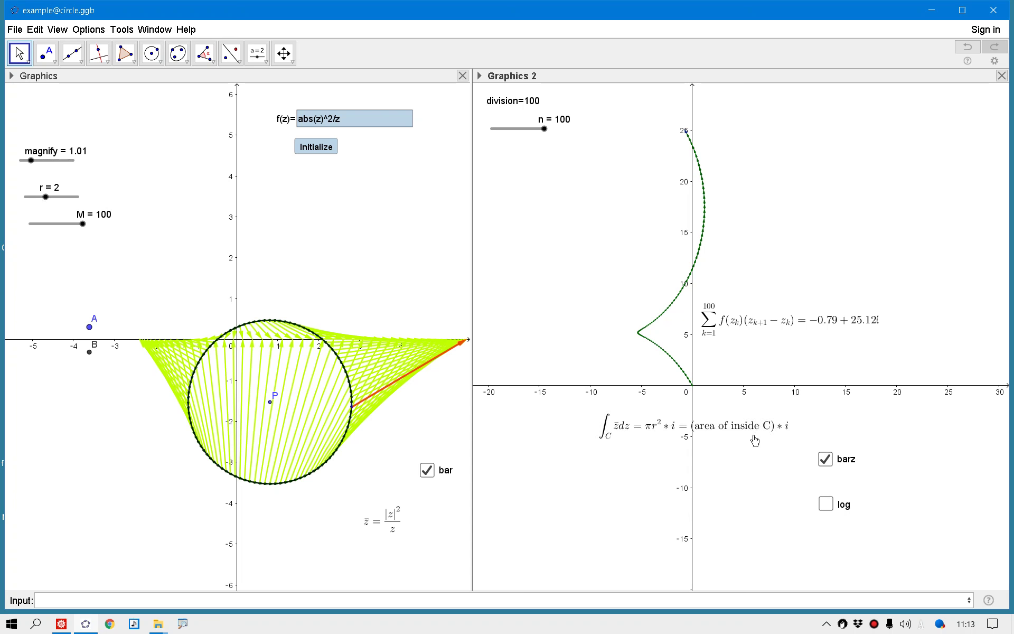
left_click_drag(728, 425, 877, 141)
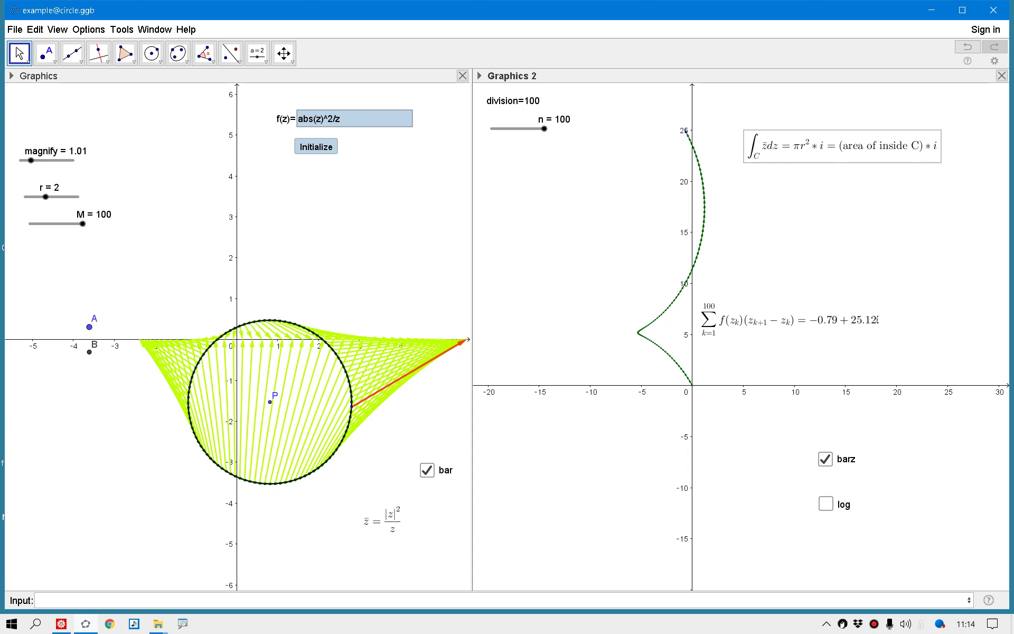
Hide the bar and barz formulas, show the log note, and move it above the sum formula.
left_click(426, 470)
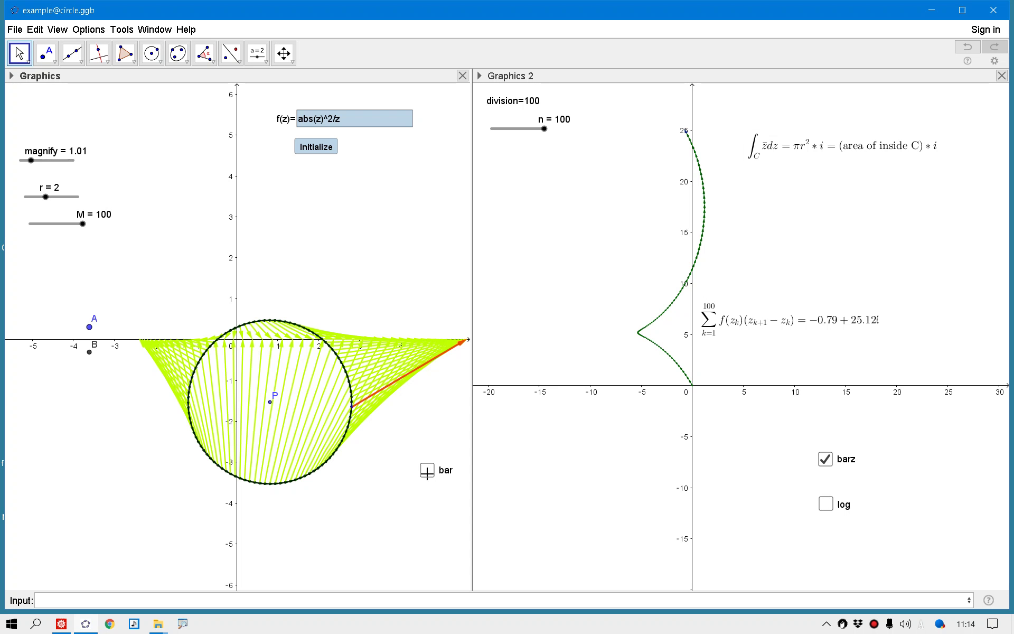
left_click(825, 459)
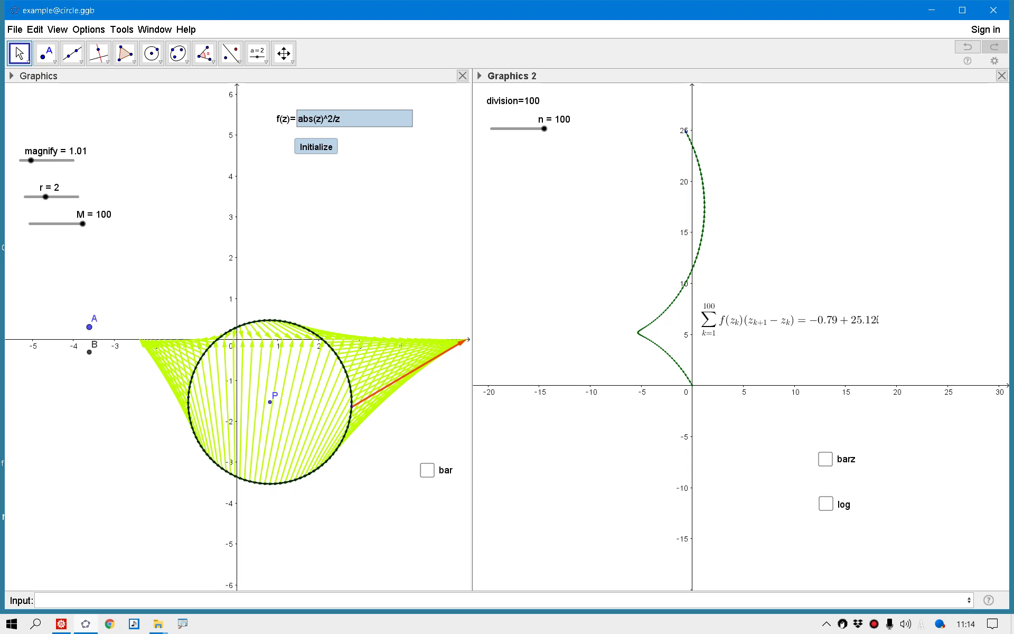
left_click(825, 504)
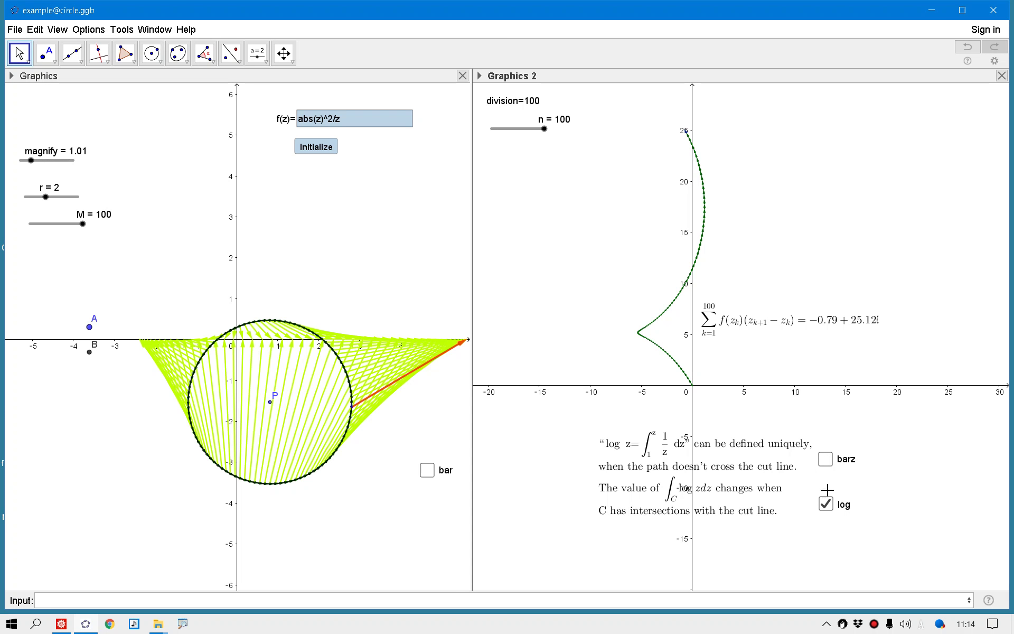
left_click_drag(749, 464, 876, 184)
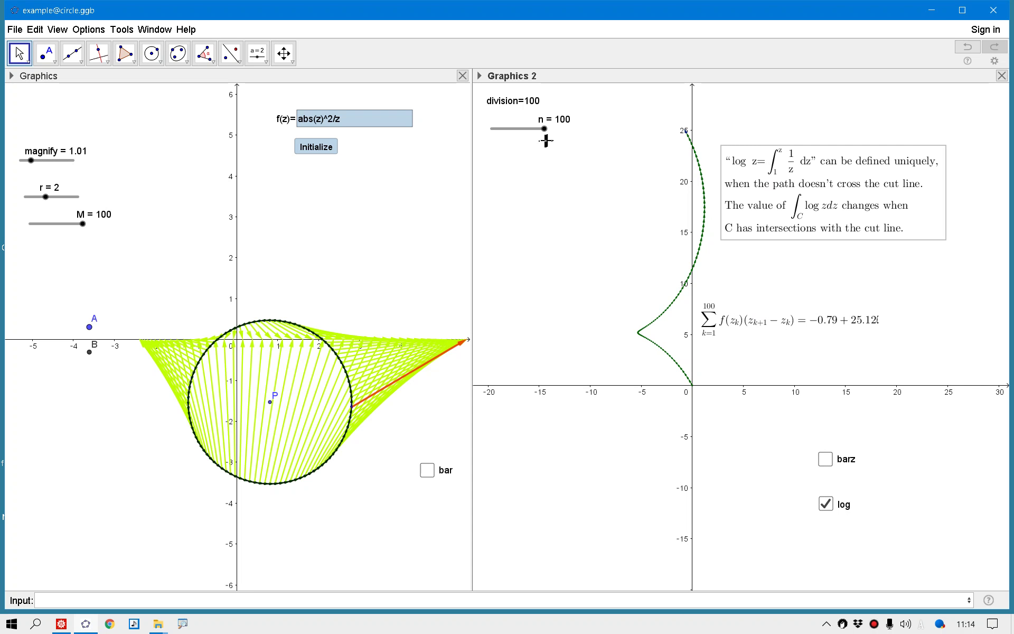
Reset n to 1 and draw a ray from the origin through a point at about (-0.9, 1.8).
left_click_drag(544, 129, 476, 132)
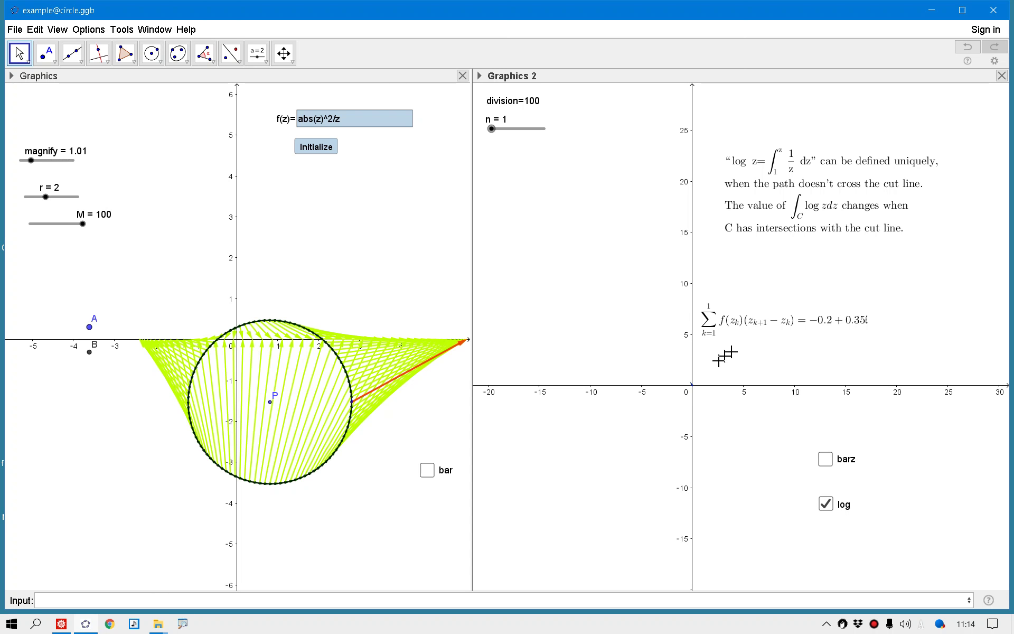
left_click(68, 64)
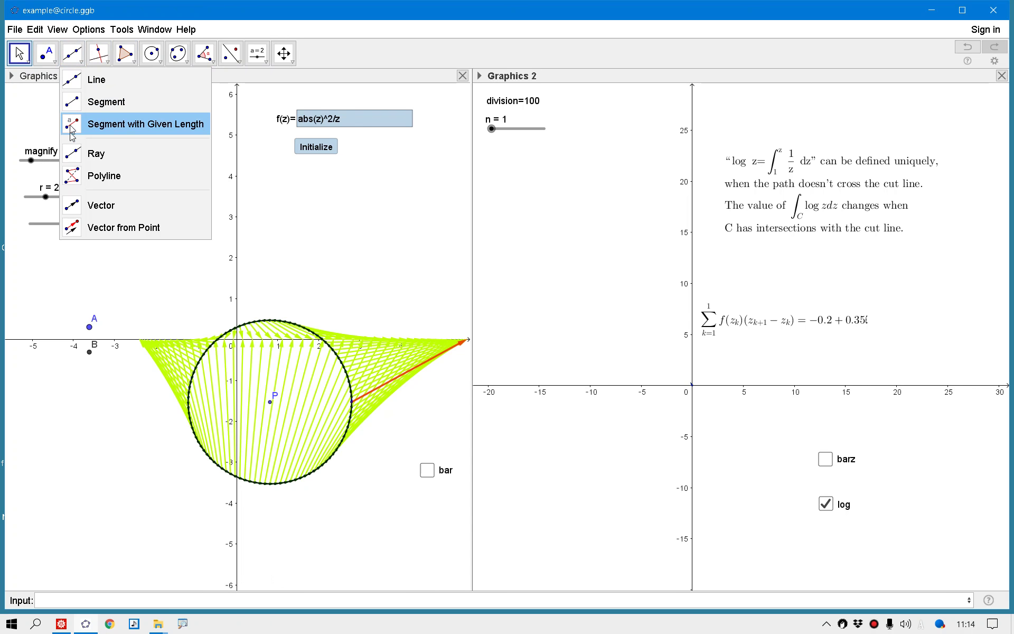
left_click(93, 161)
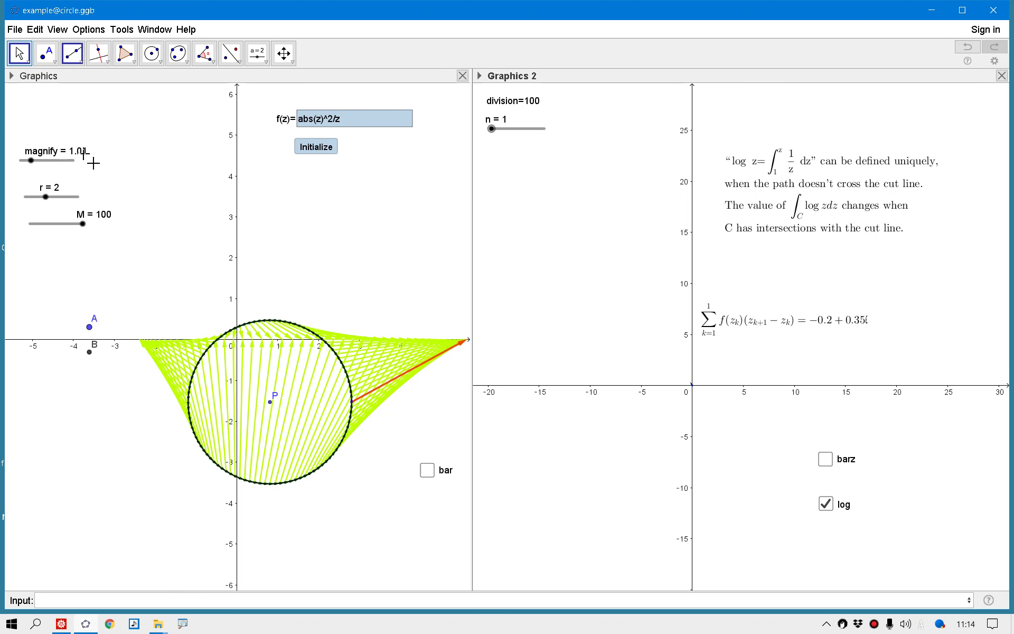
left_click(237, 340)
left_click(198, 267)
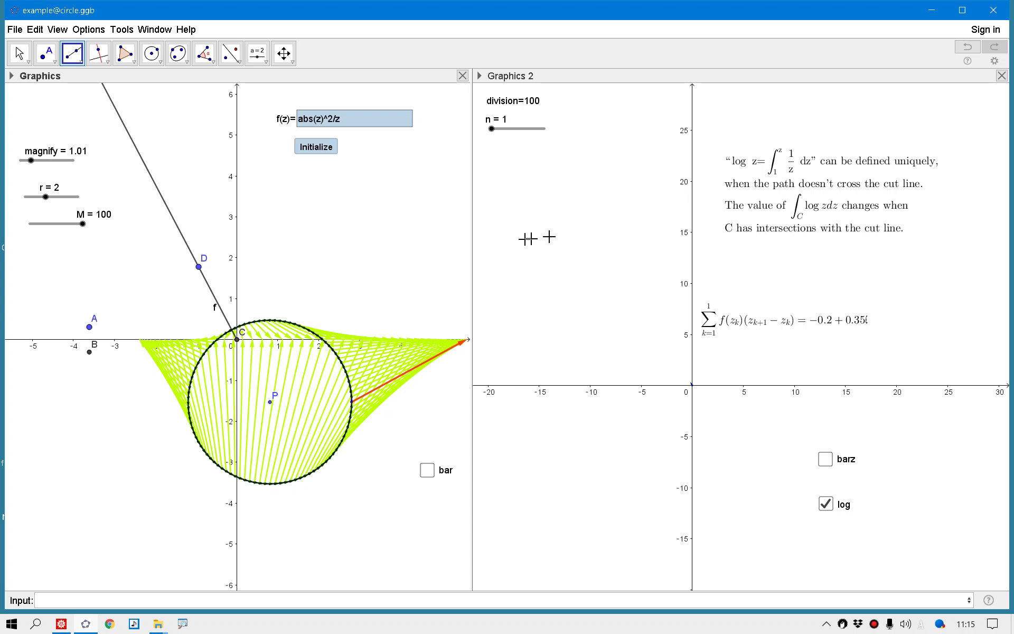
left_click(205, 267)
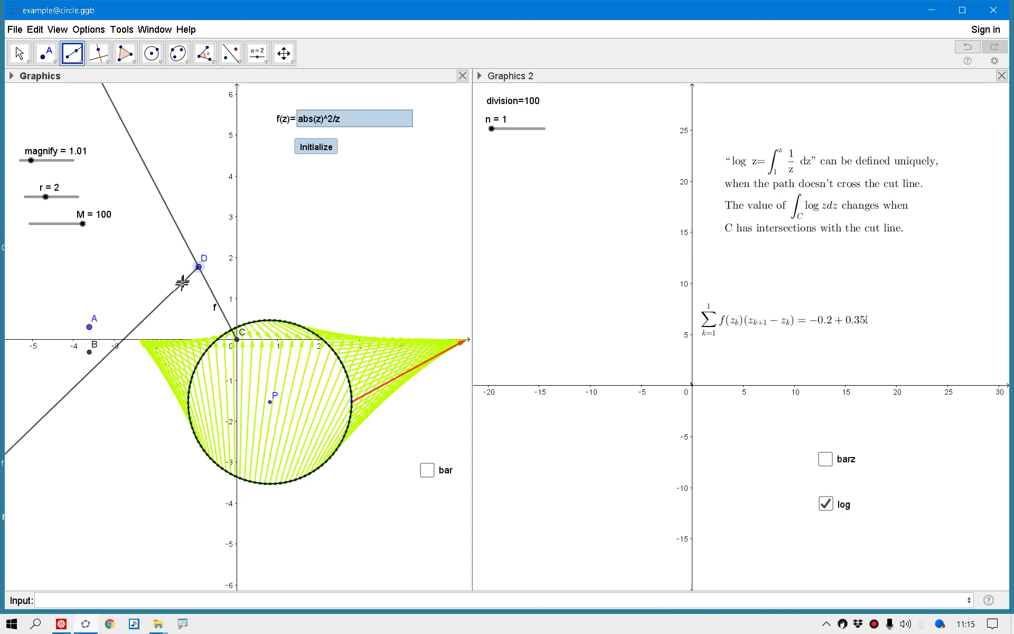
left_click(184, 275)
left_click(19, 53)
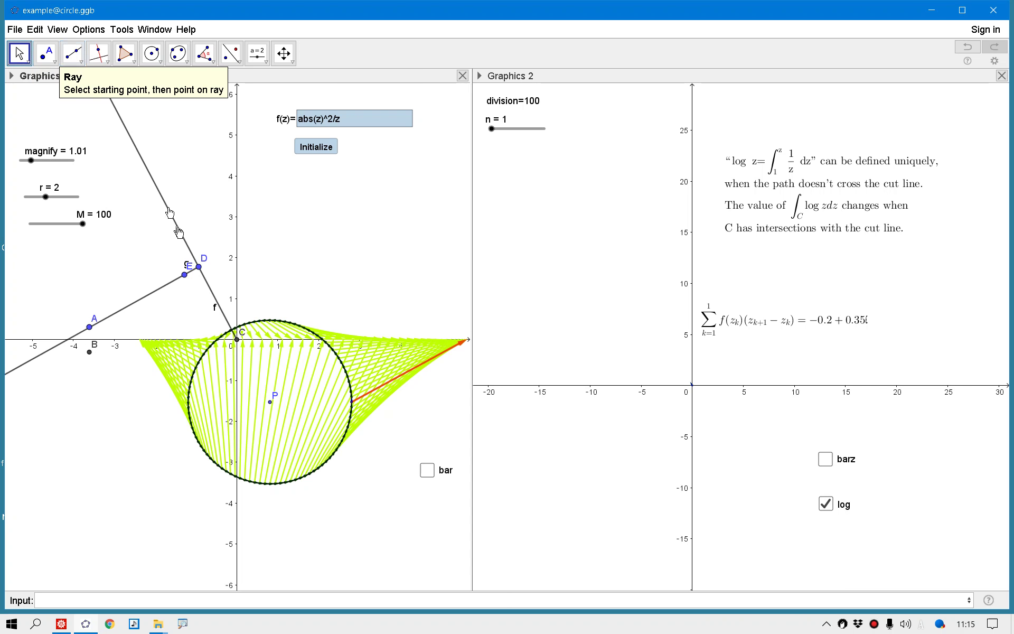
left_click(186, 273)
key("Delete")
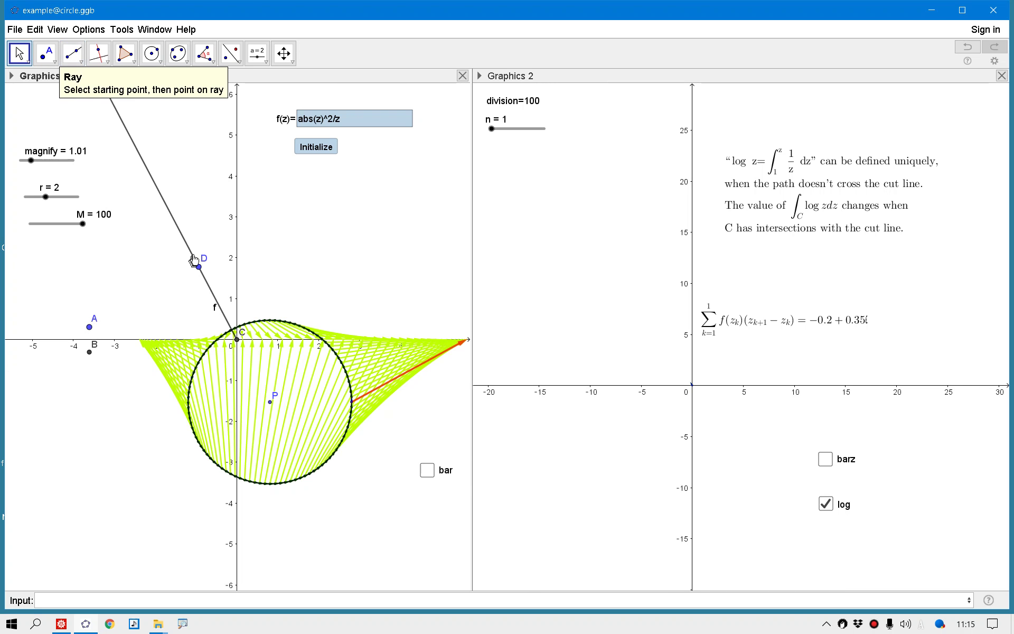
Move the ray's direction point D onto the negative real axis at about (-2.2, 0).
left_click_drag(201, 270, 149, 347)
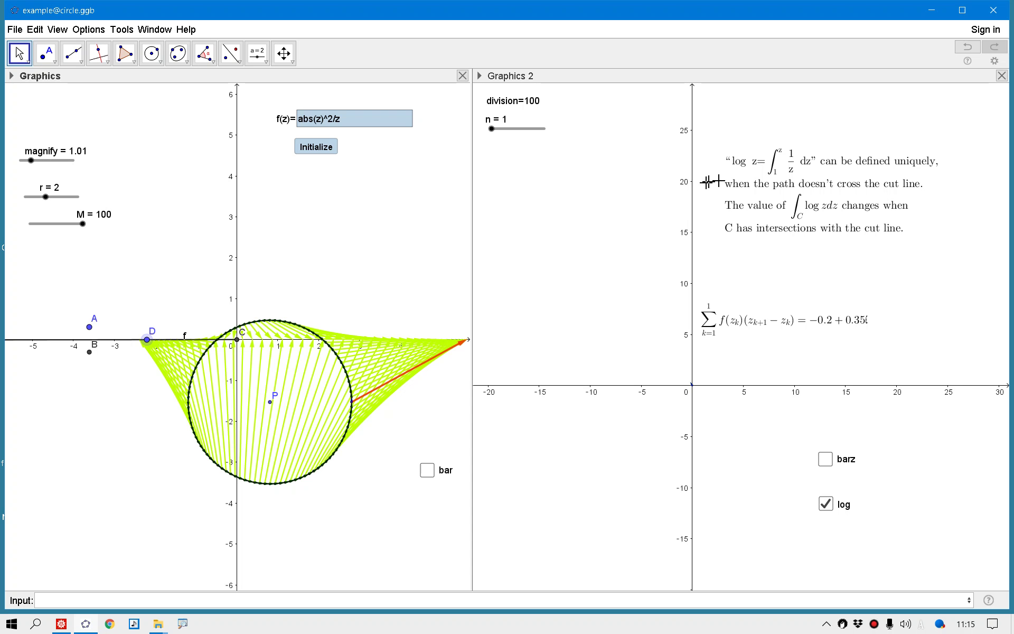
Change f(z) to log(z)/z, move circle centre P to about (1.4, -1.9) and initialize the construction.
left_click(307, 600)
left_click(354, 121)
key("BackSpace")
type("z")
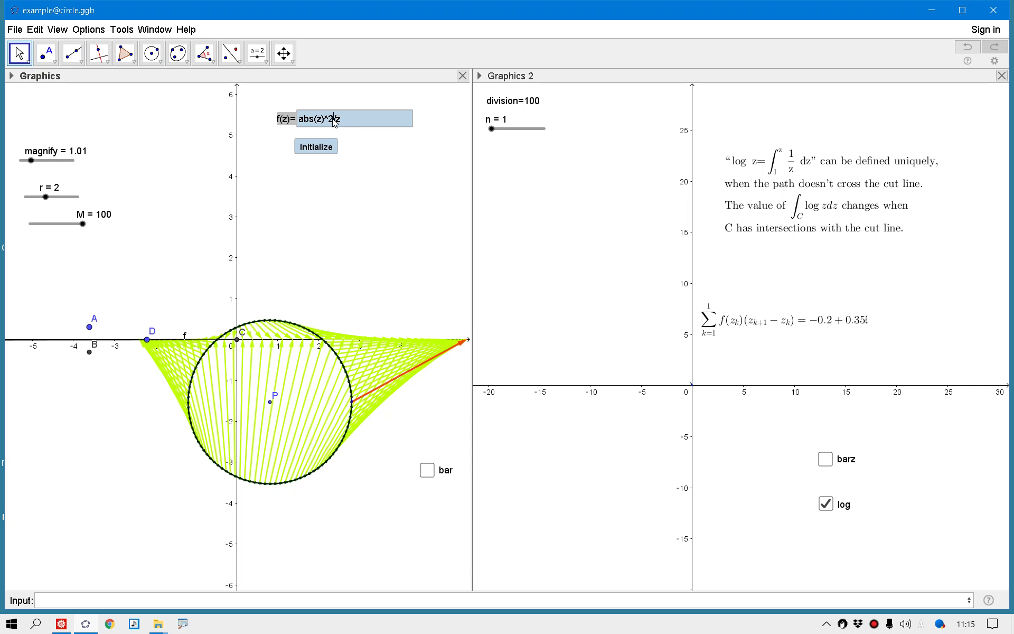
key("BackSpace")
key("BackSpace")
key("BackSpace")
key("BackSpace")
key("BackSpace")
key("BackSpace")
key("BackSpace")
type("lo")
left_click_drag(270, 402, 295, 422)
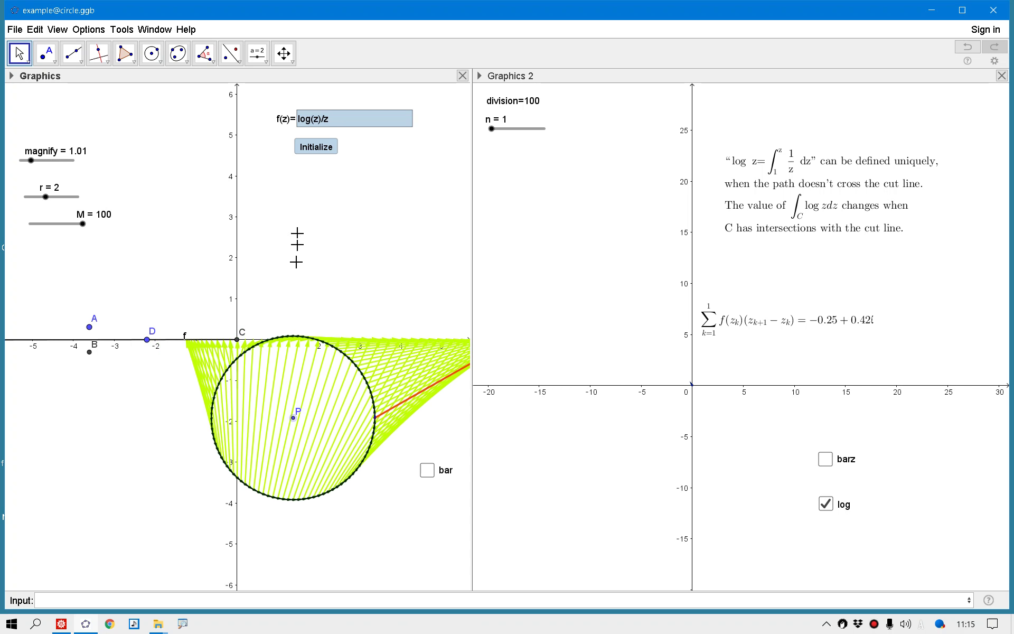
left_click(312, 146)
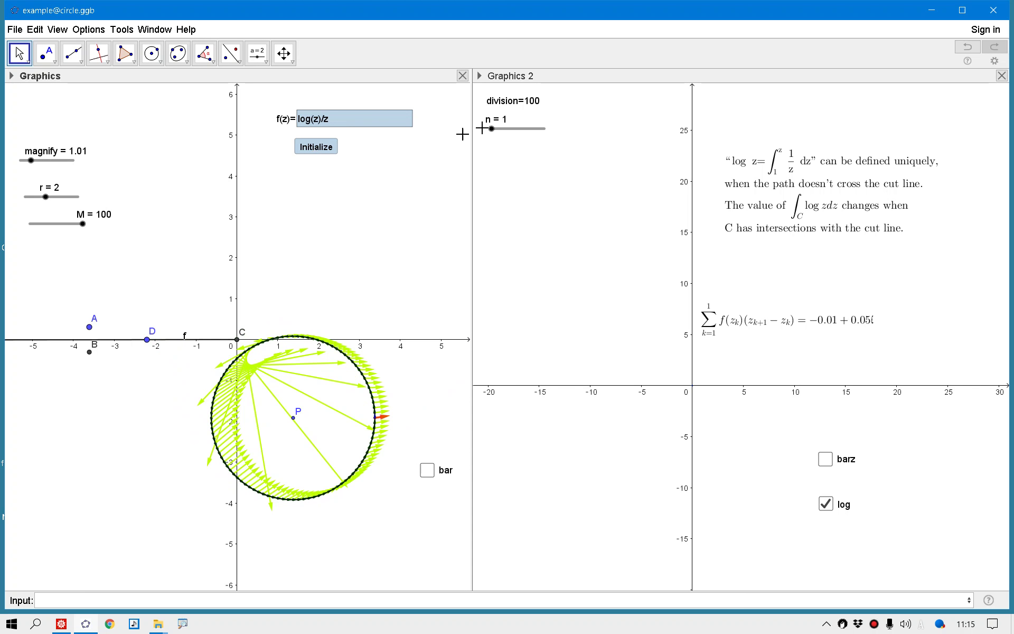
Hide point D on the cut line and remove points A and B from the plane.
right_click(148, 340)
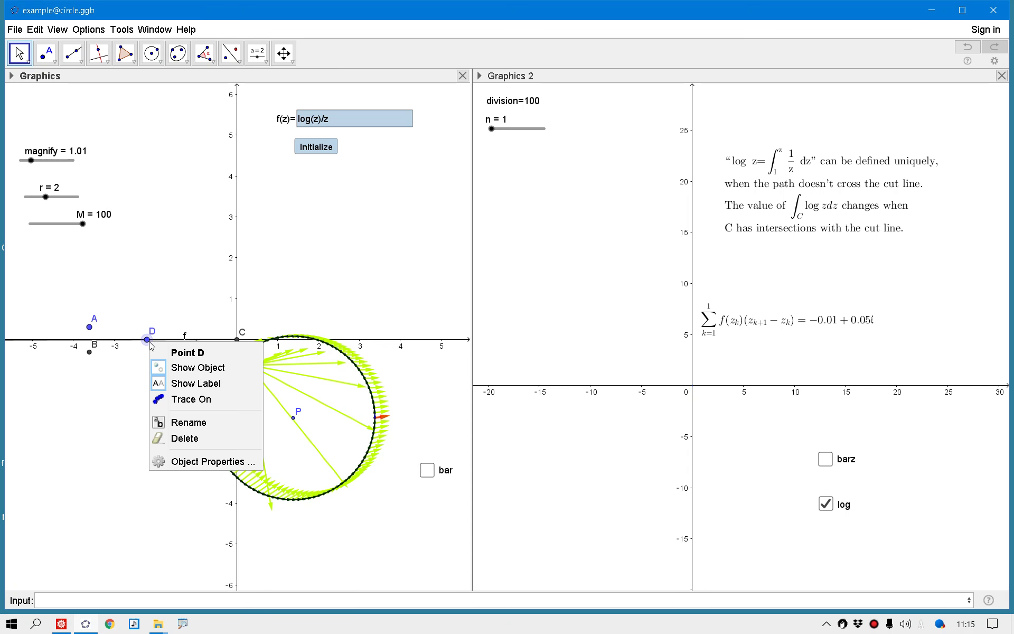
left_click(160, 384)
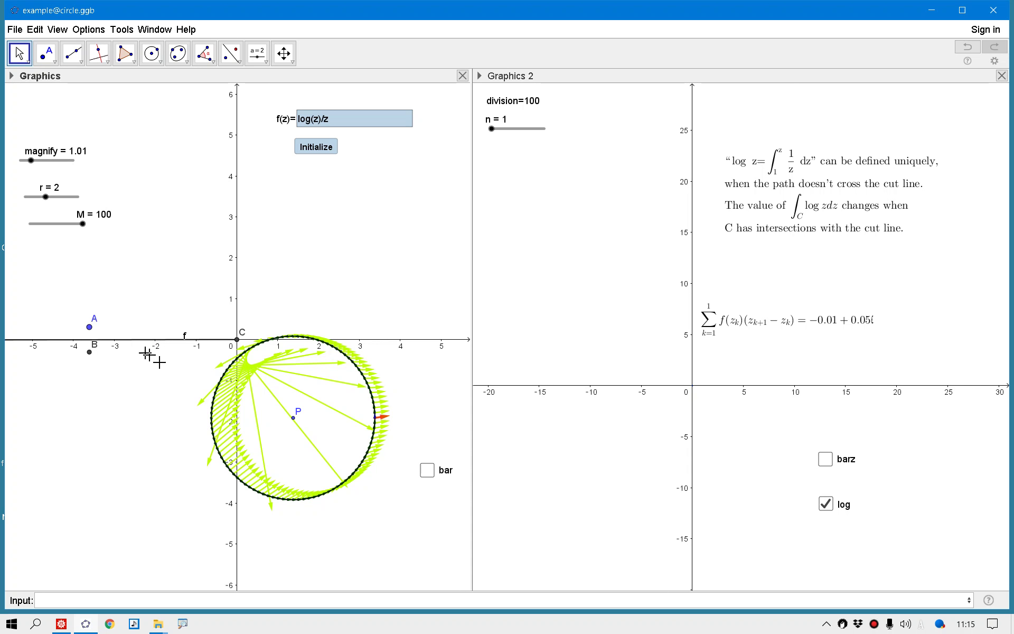
left_click(90, 328)
key("Delete")
Increase n to 100 to plot the complete sum path in Graphics 2.
scroll(612, 269, "up", 2)
left_click_drag(621, 267, 632, 241)
scroll(650, 258, "up", 3)
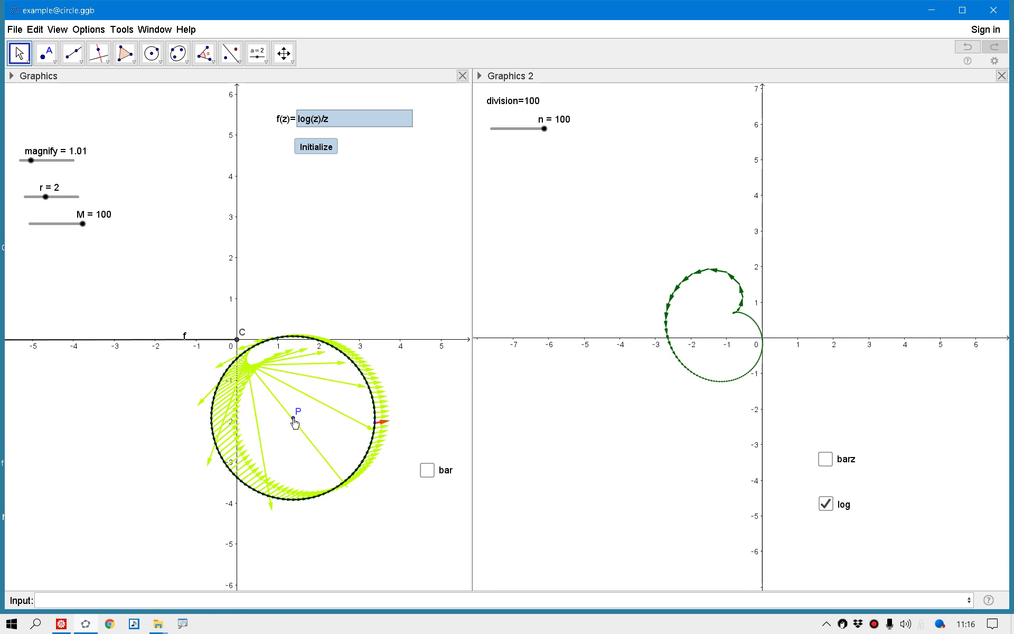
Move circle centre P across the cut line to about (-2, 1.5), and from there into the first quadrant.
left_click_drag(294, 421, 158, 282)
scroll(679, 316, "down", 8)
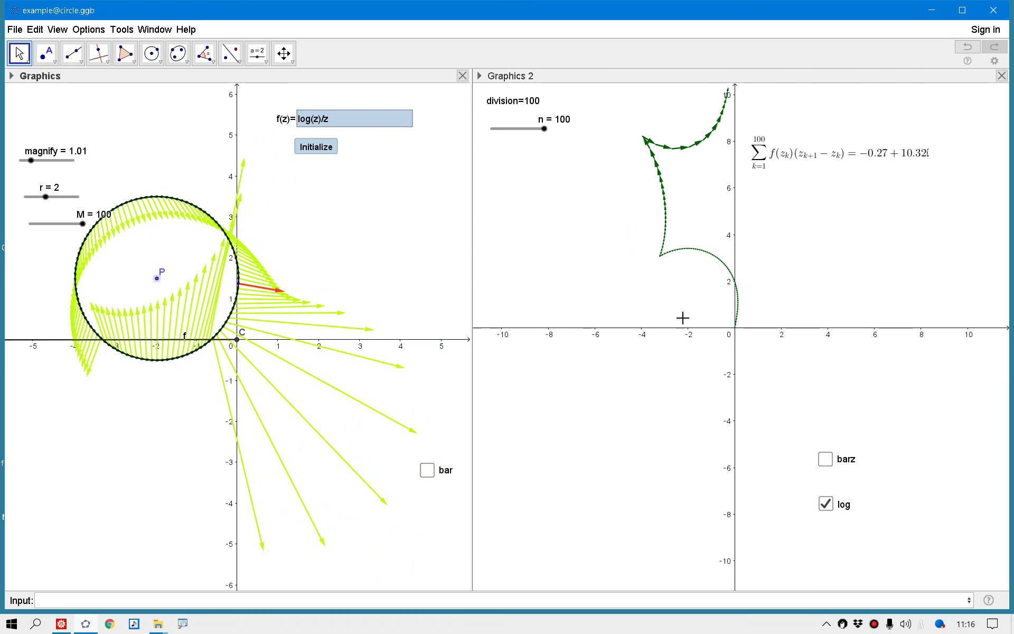
scroll(673, 332, "down", 2)
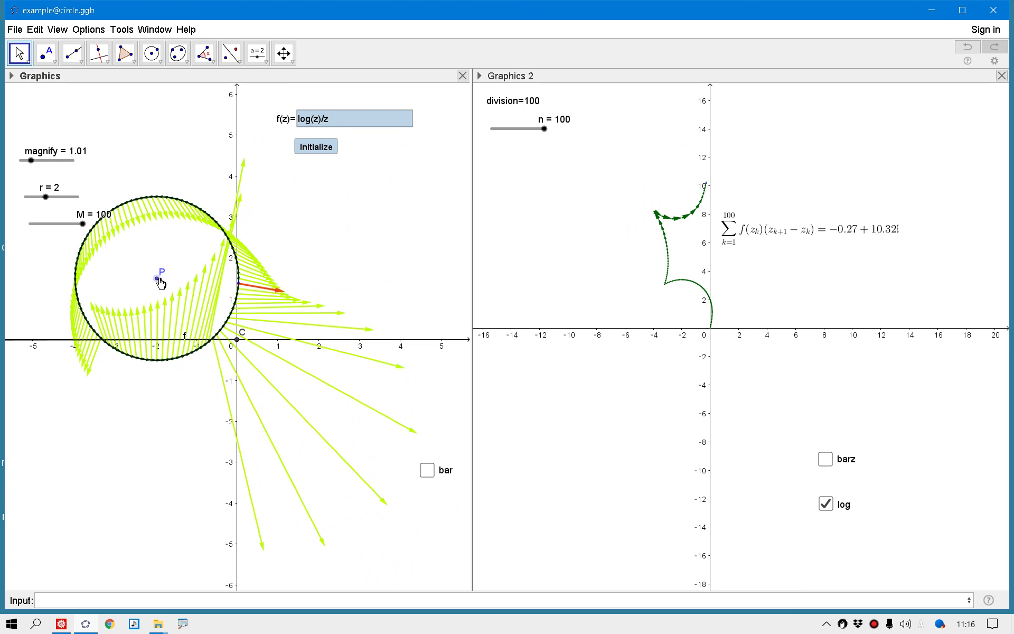
left_click_drag(161, 283, 338, 308)
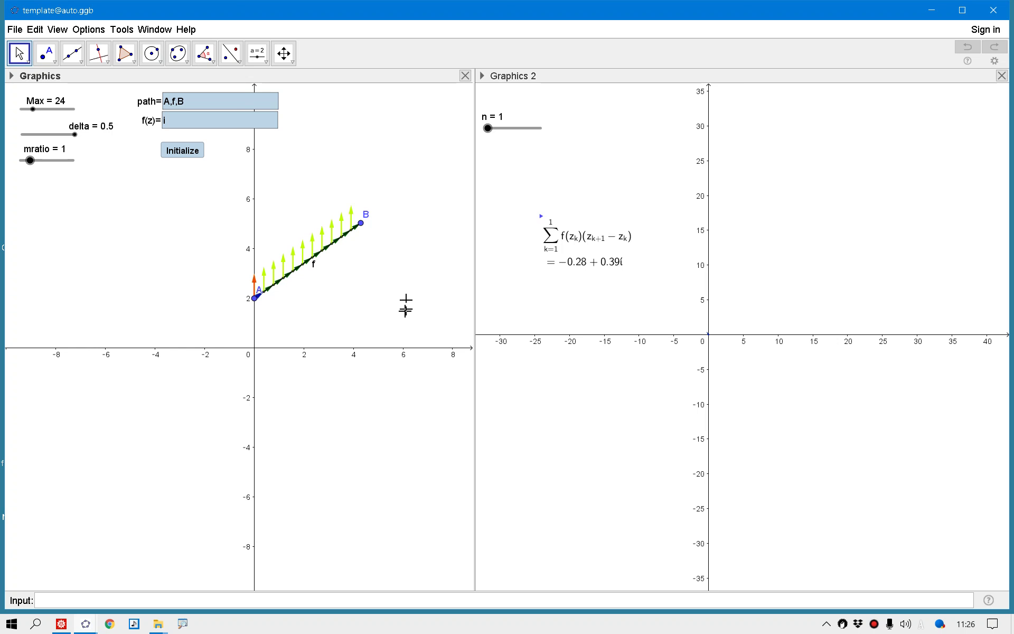
left_click(153, 58)
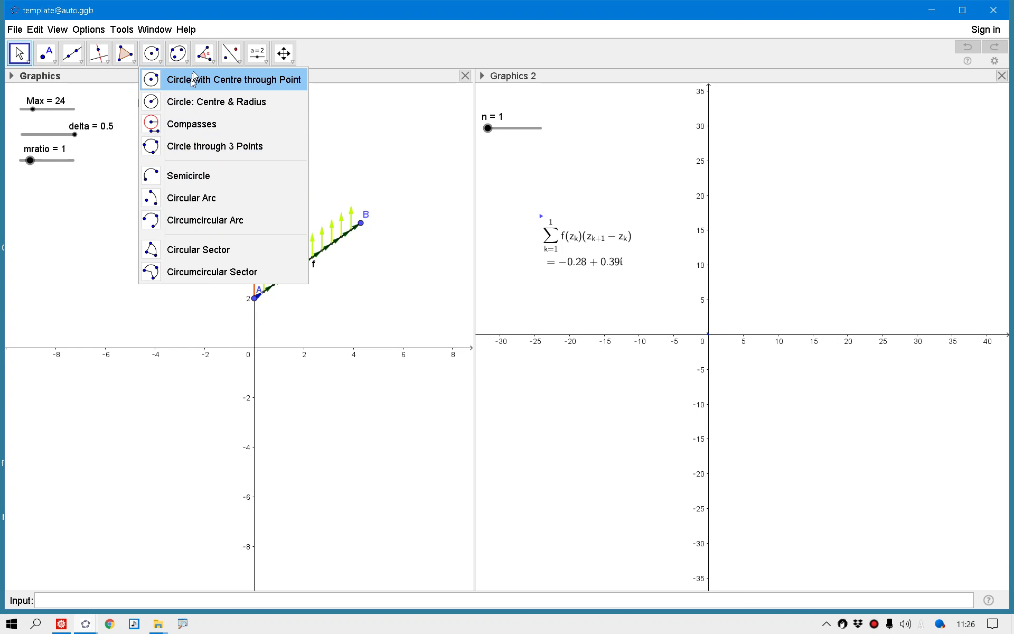
left_click(205, 54)
left_click(156, 64)
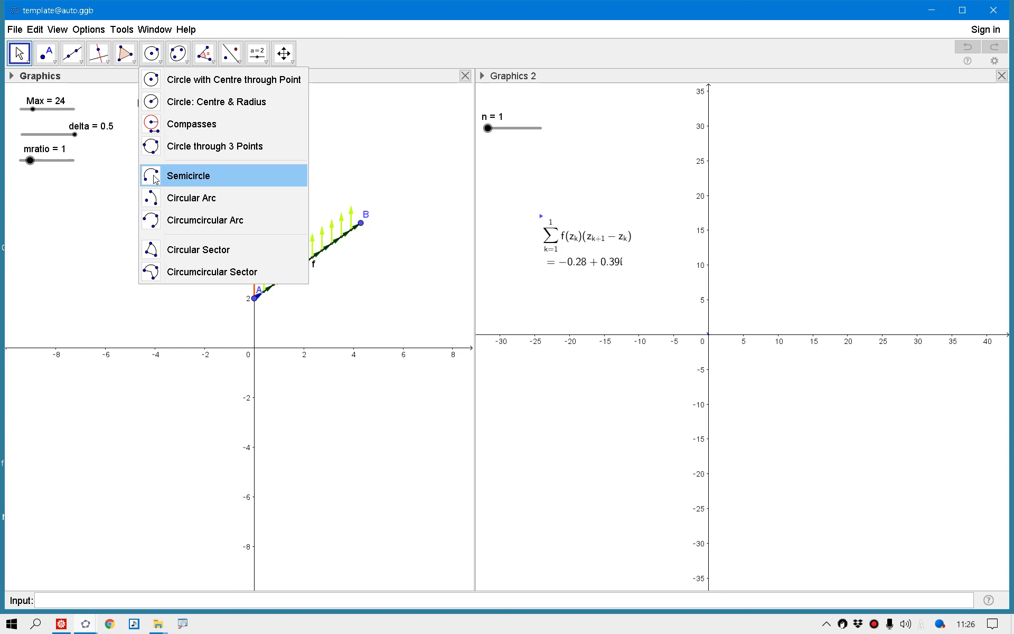
left_click(378, 138)
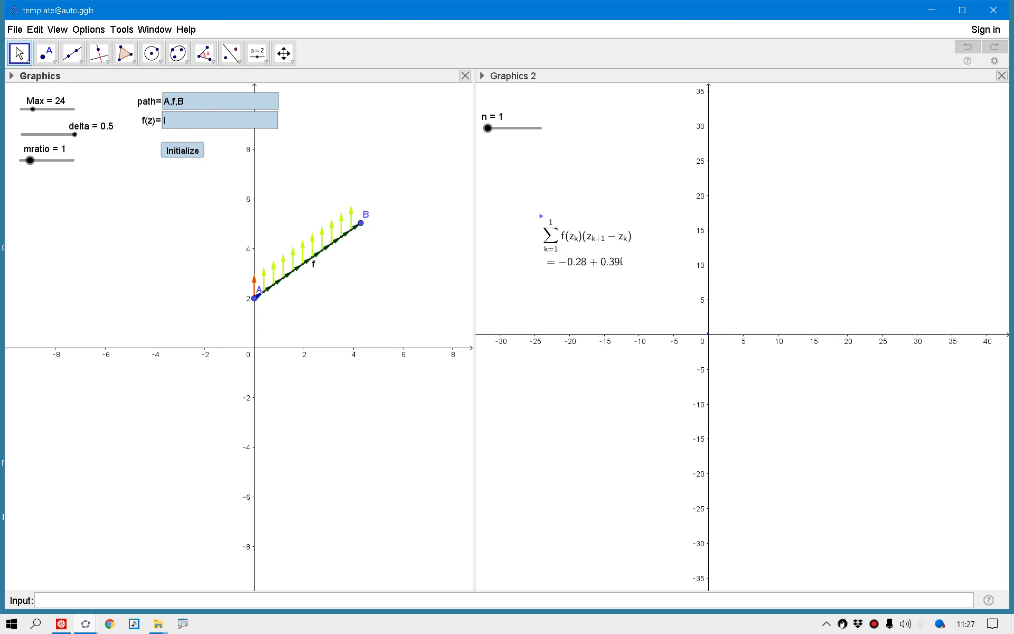
Draw a semicircle from point B to a new point at about (5.3, 1.8).
left_click(152, 53)
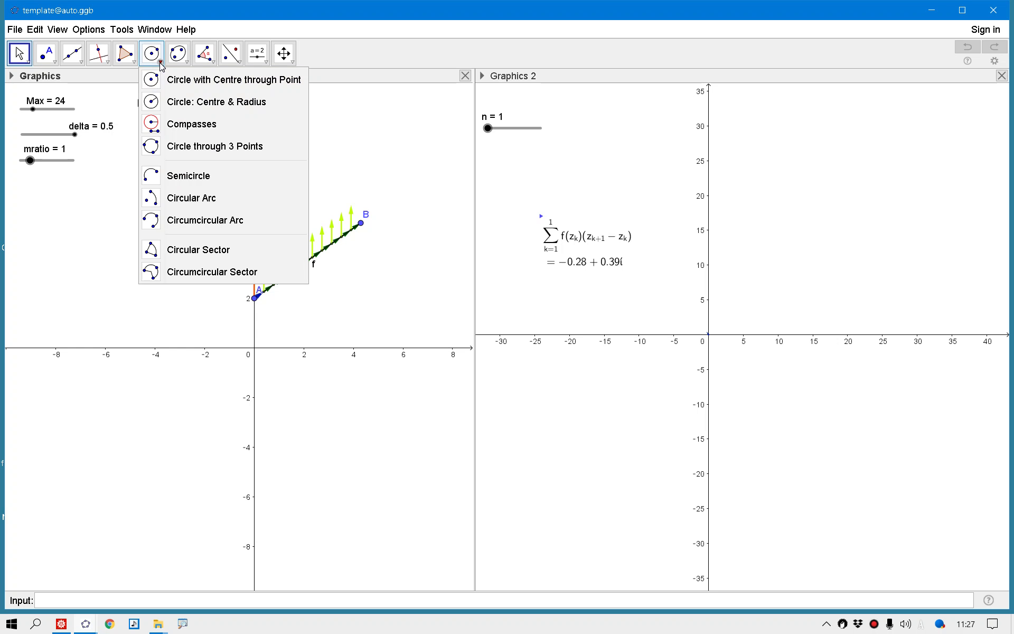
left_click(149, 182)
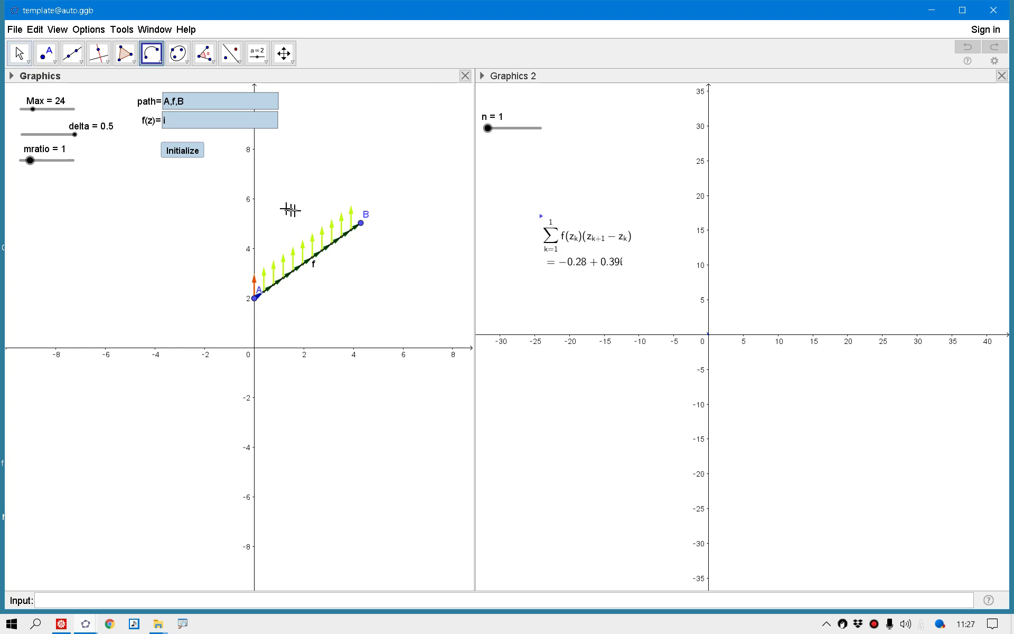
left_click(360, 223)
left_click(385, 302)
Draw a circumcircular arc from the semicircle's end point through about (2.4, -2.4) to about (-3, 1.7).
left_click(150, 64)
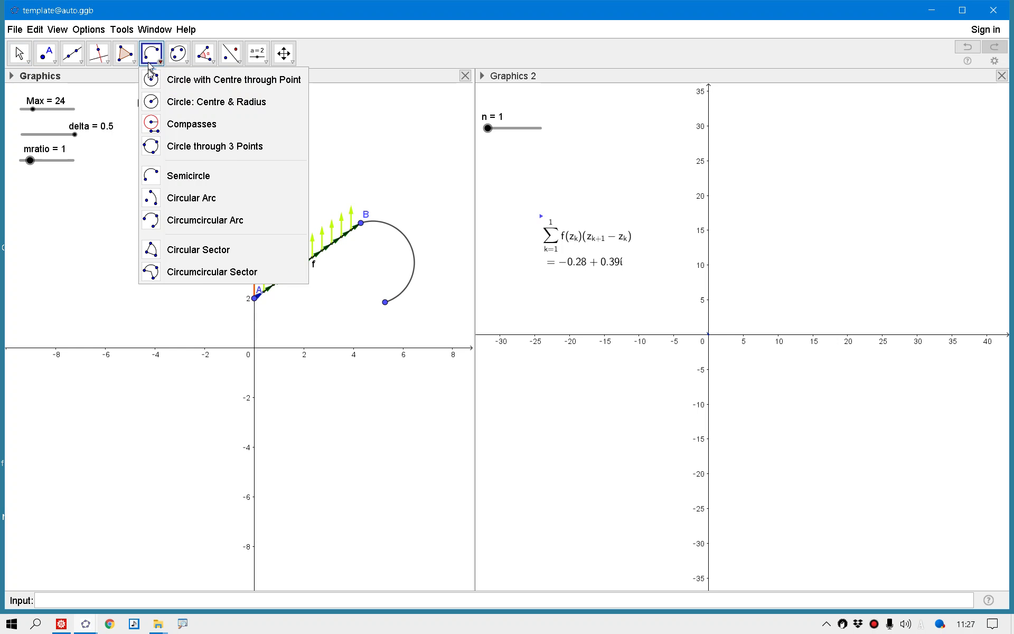
left_click(153, 219)
left_click(385, 302)
left_click(314, 406)
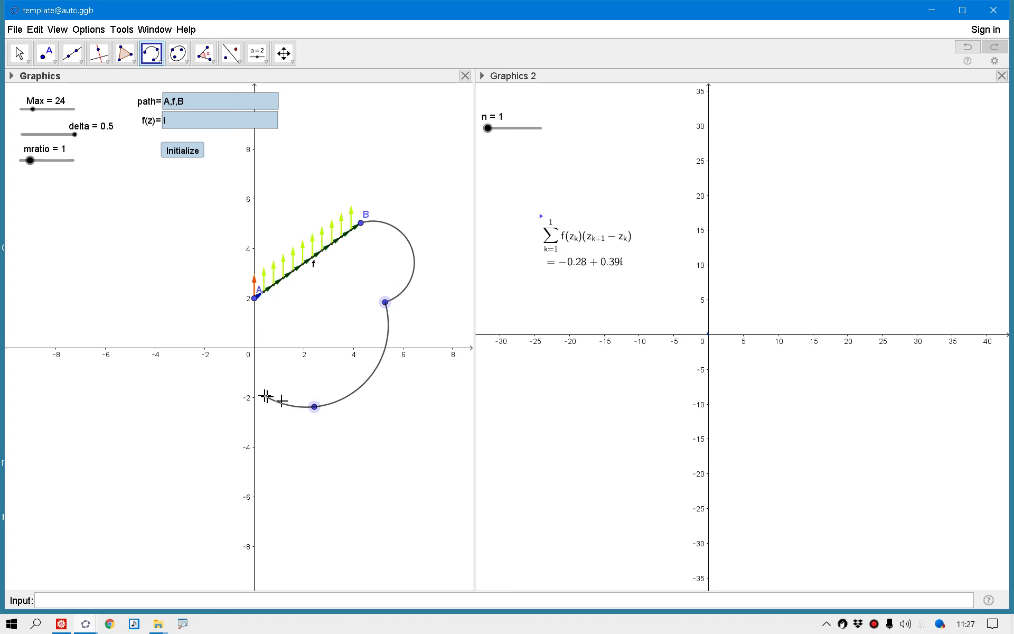
left_click(180, 305)
left_click(20, 53)
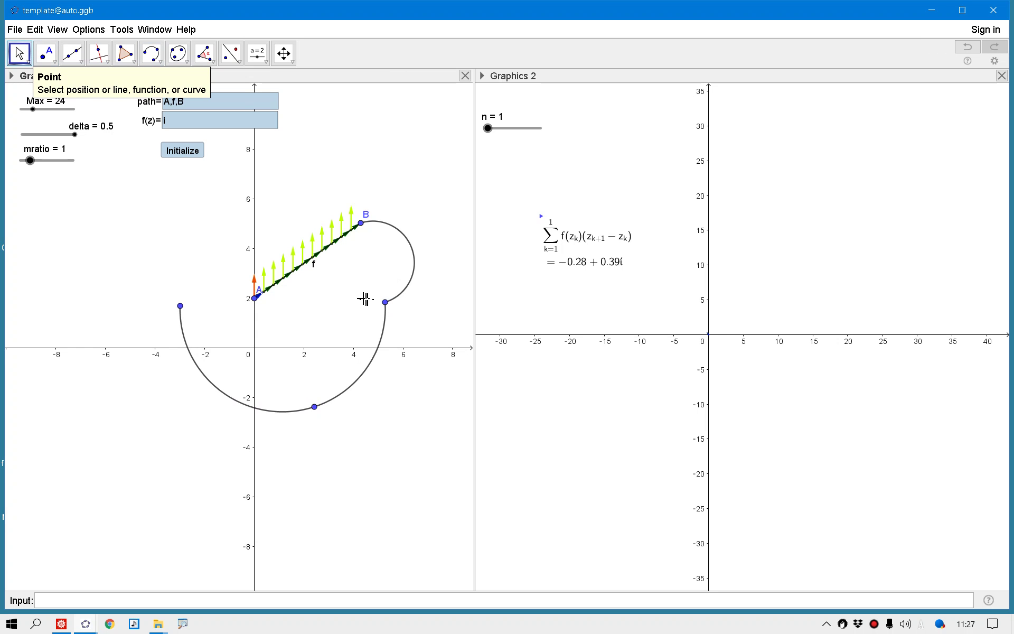
Show the labels of the large arc's end point E and the semicircle's end point C.
left_click(182, 306)
right_click(182, 309)
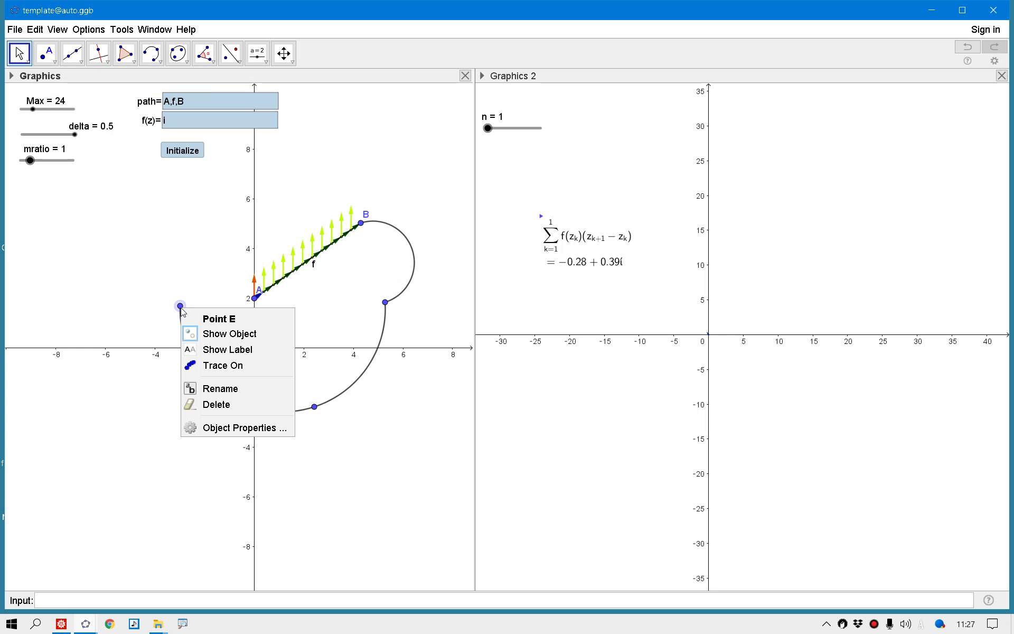
left_click(211, 350)
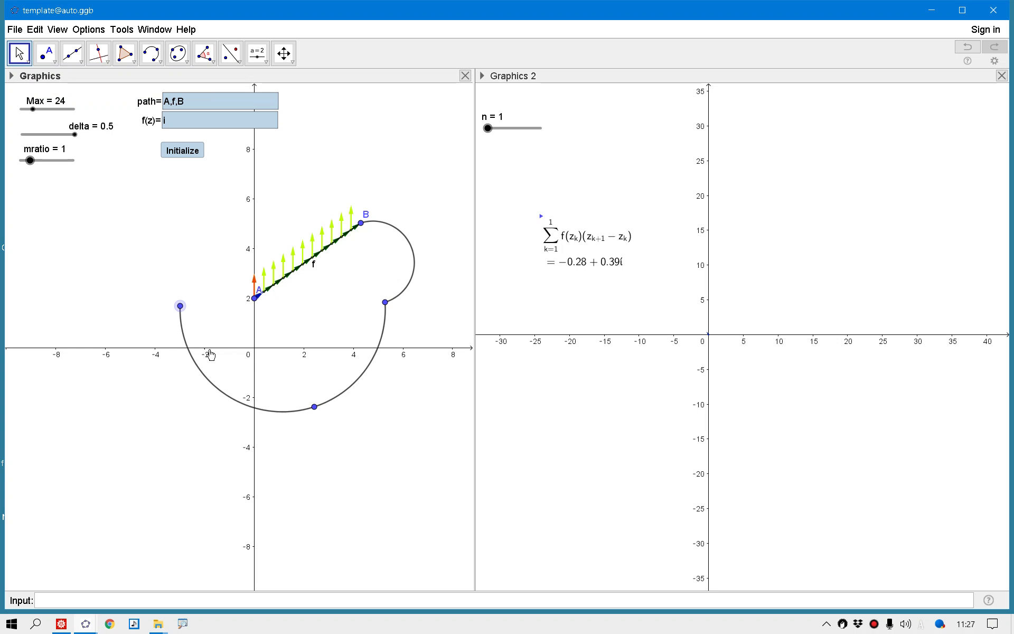
right_click(385, 303)
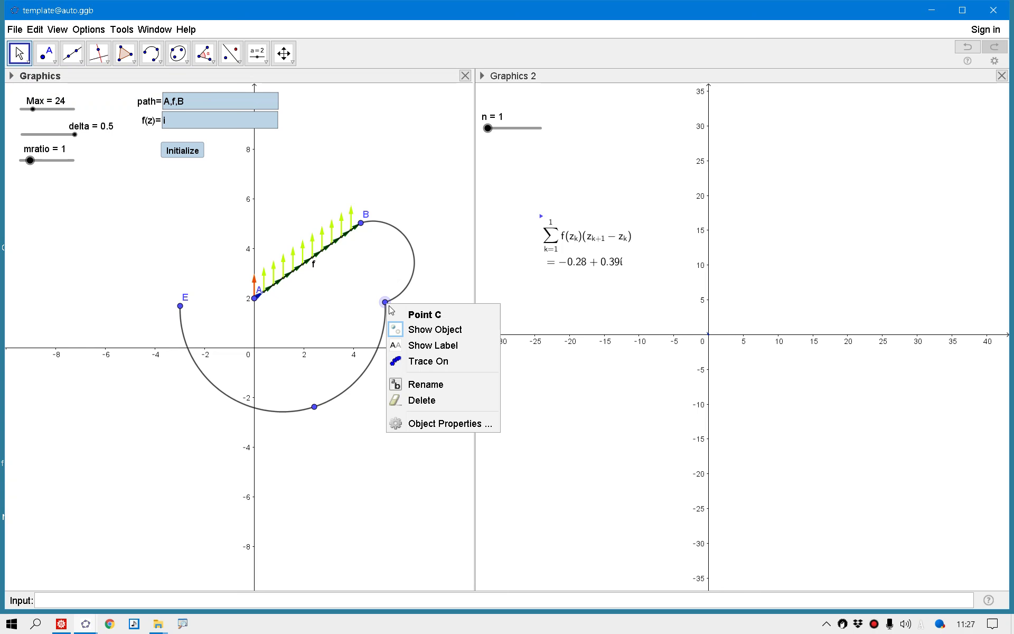
left_click(409, 346)
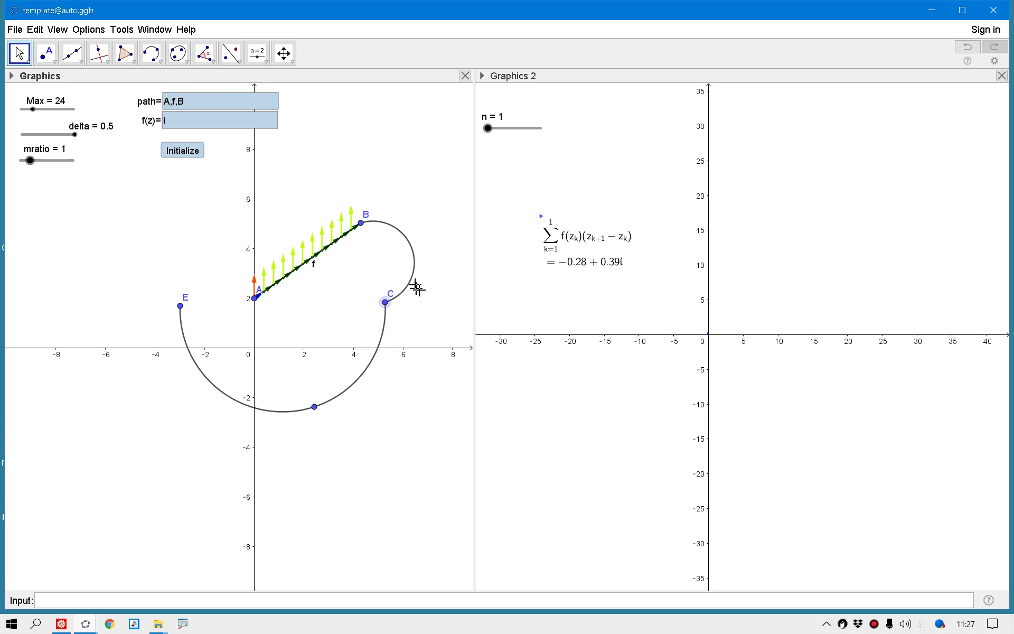
Show the labels of semicircle c and circumcircular arc d.
right_click(413, 263)
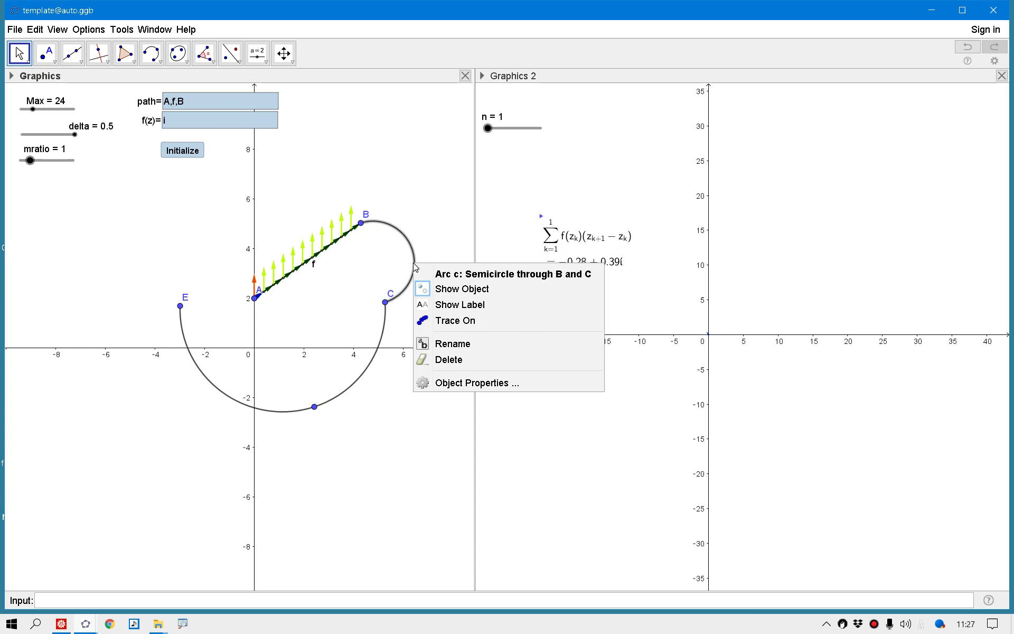
left_click(430, 305)
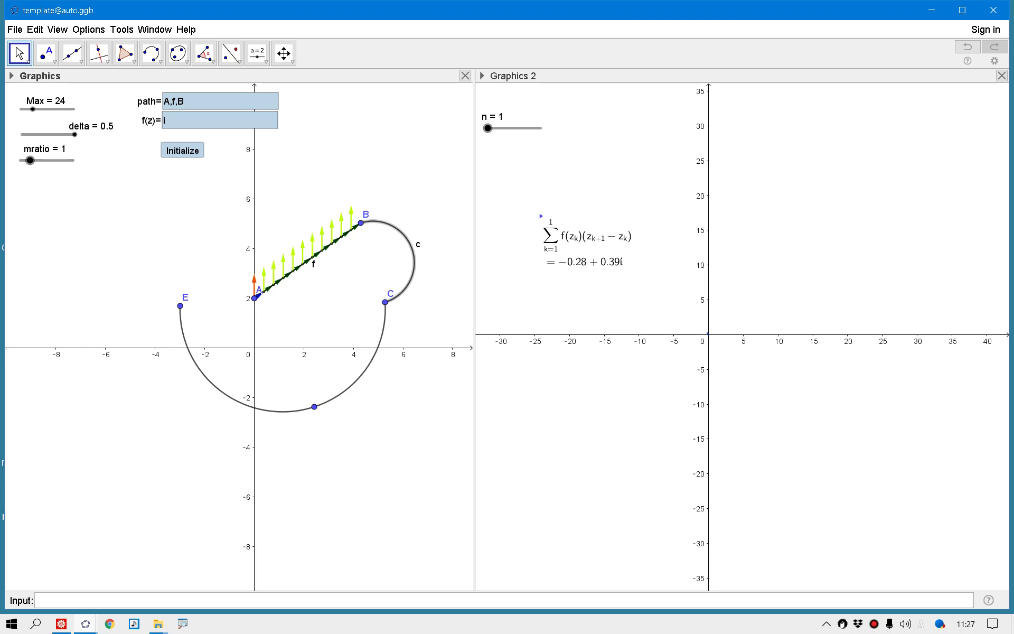
right_click(364, 376)
left_click(385, 414)
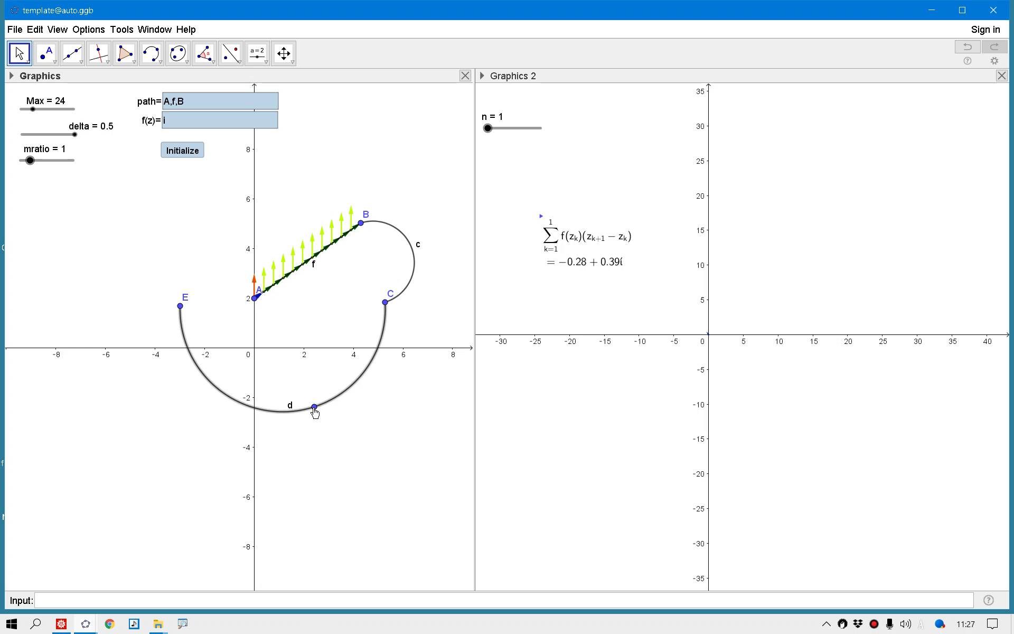
Set the path to A,f,B,c,C,d,E, initialize it, and increase n to 46.
left_click(205, 101)
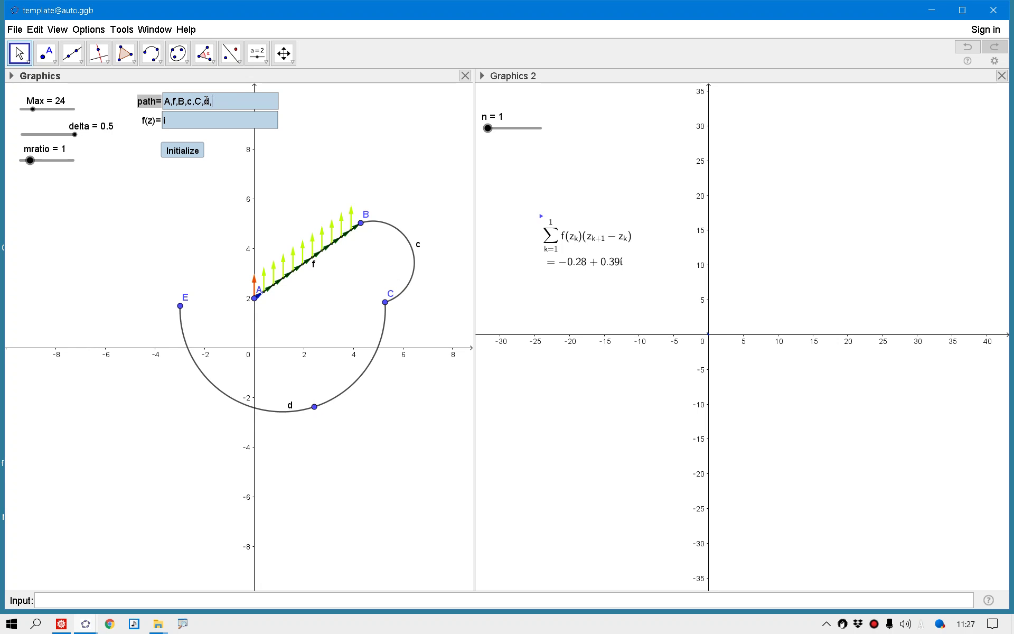
left_click(189, 151)
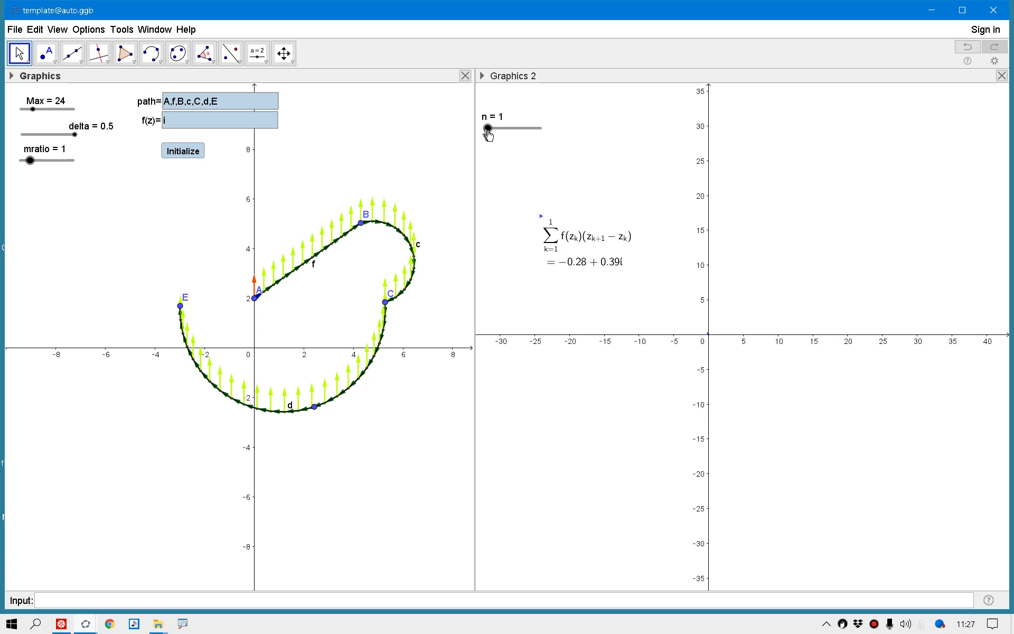
left_click_drag(487, 128, 554, 126)
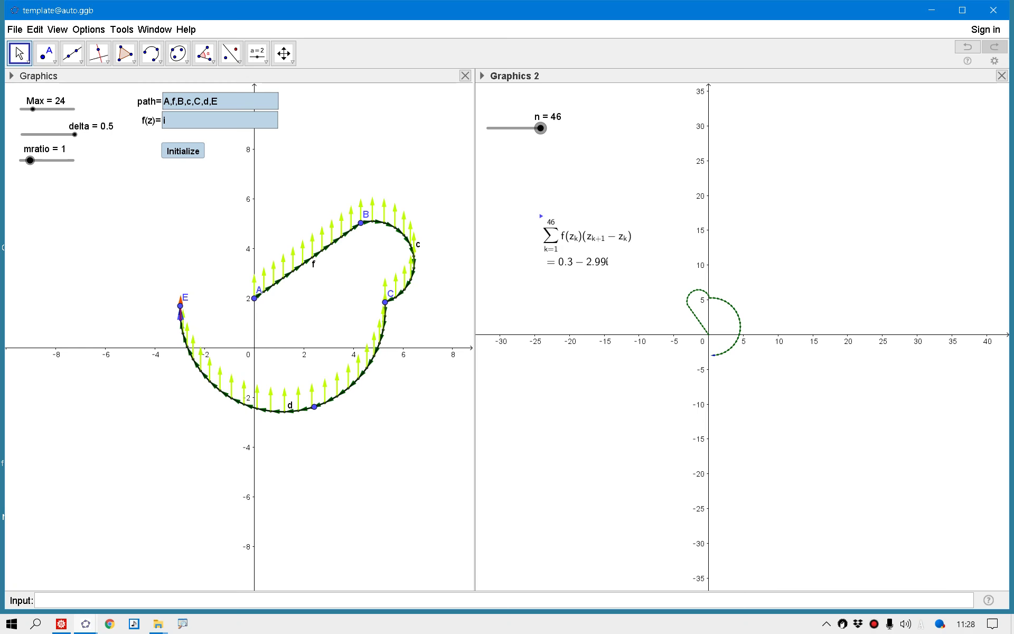
Rename the large arc's end point E to E'.
scroll(618, 160, "up", 2)
left_click_drag(642, 197, 654, 178)
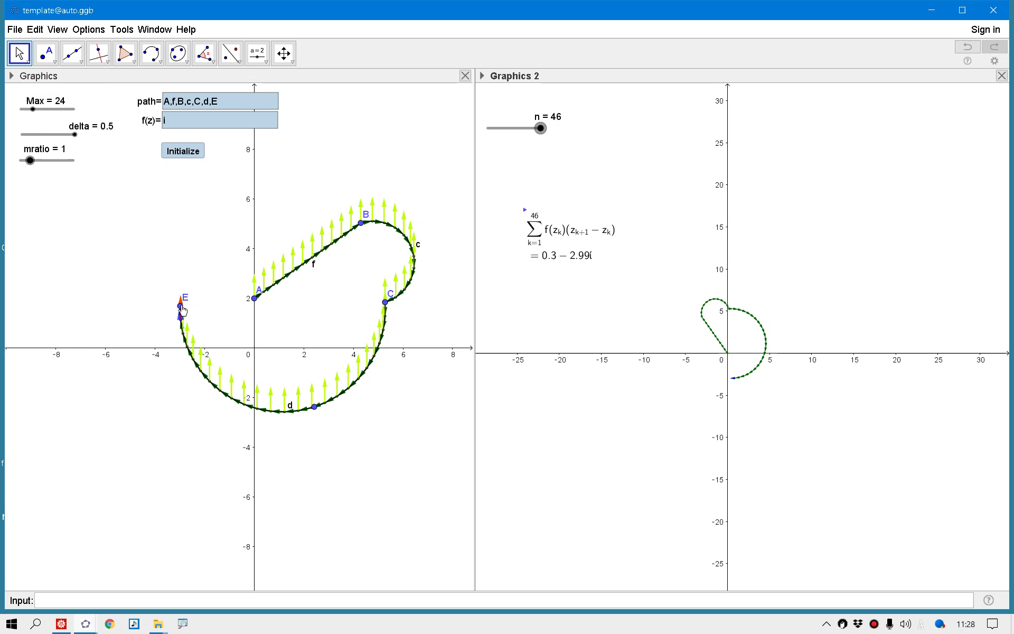
right_click(183, 310)
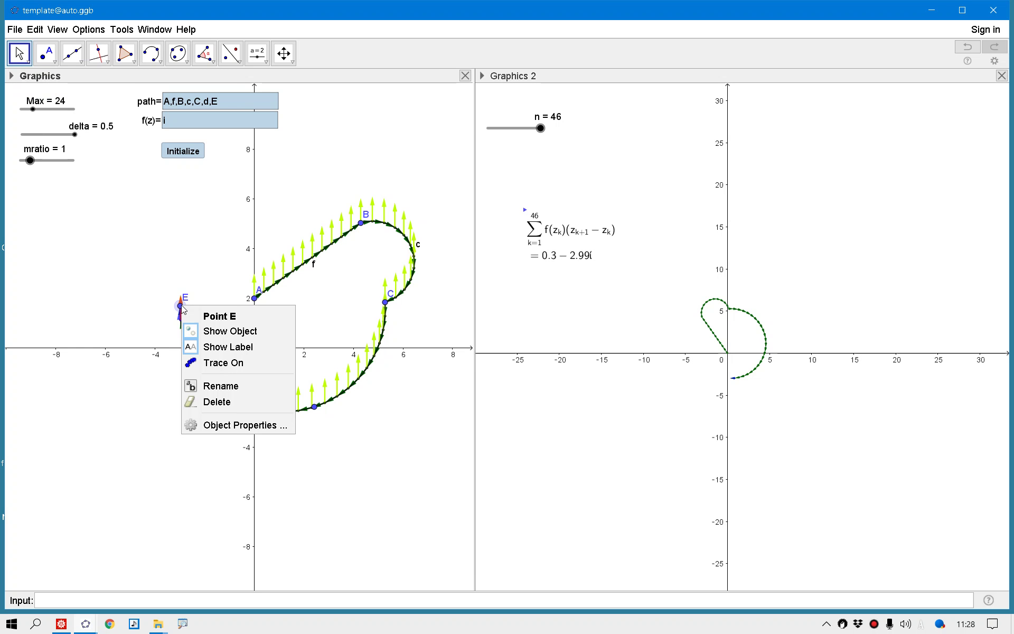
left_click(234, 387)
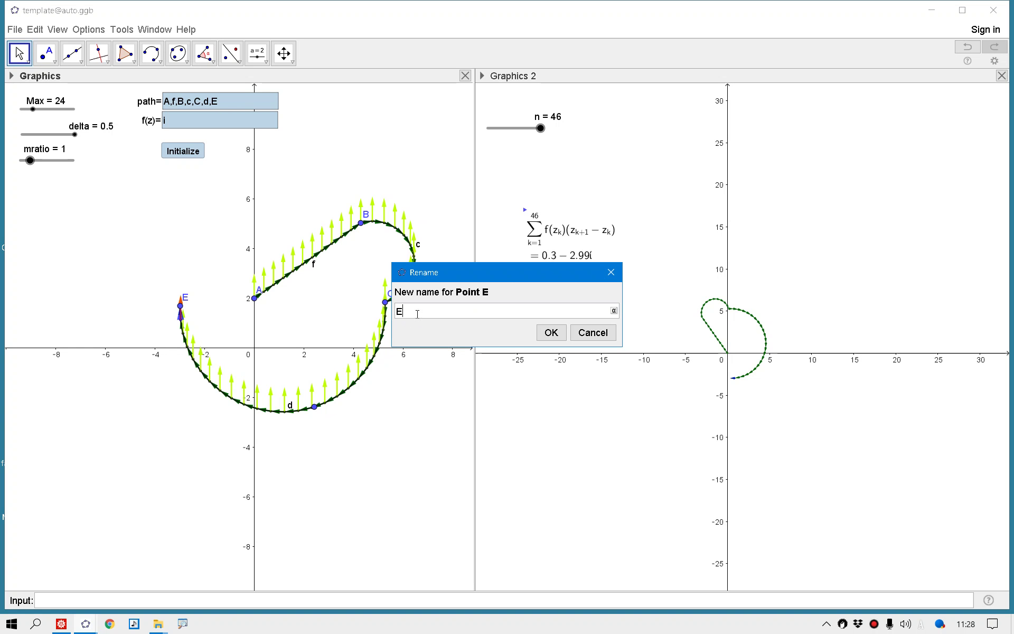
type("E'")
left_click(548, 332)
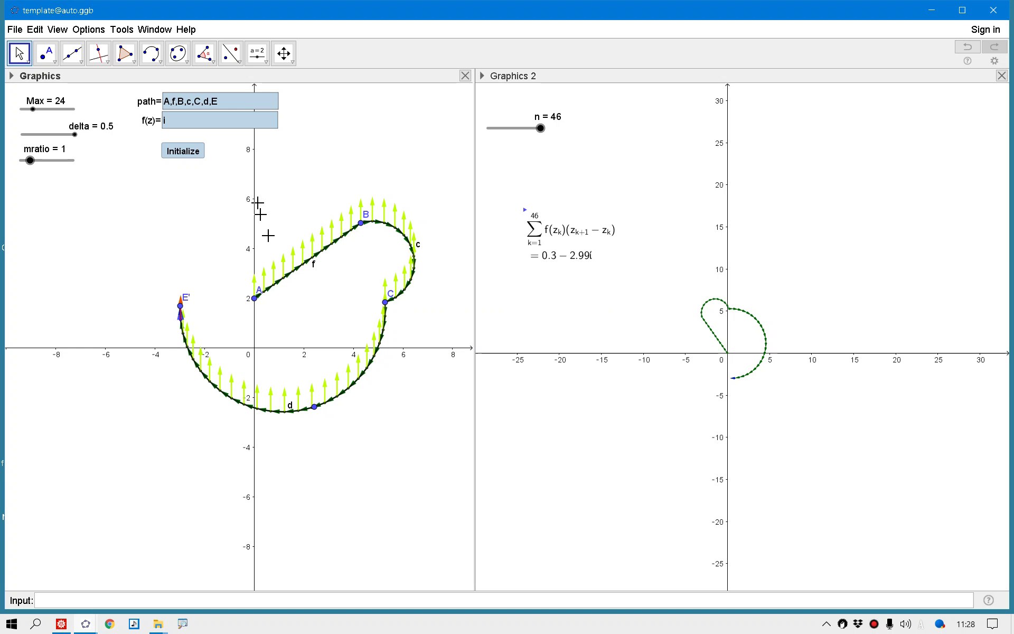
Try to initialize the construction with the path changed to A,f,B,c,C,d,E'.
left_click(229, 103)
type("'")
left_click(163, 180)
left_click(180, 152)
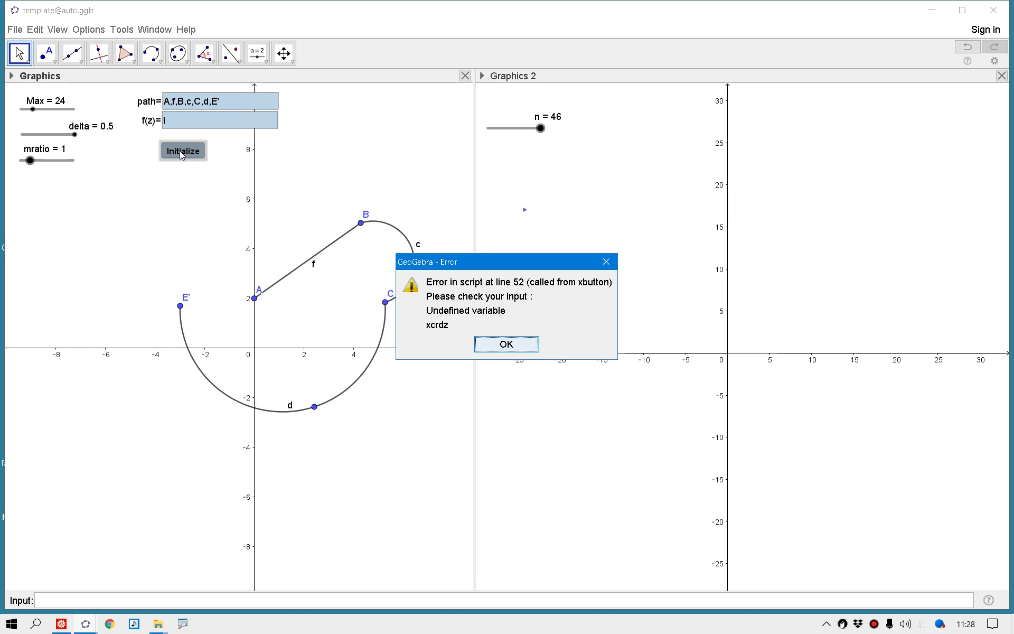
Dismiss all the script error messages and restore the path to A,f,B,c,C,d,E.
left_click(499, 345)
left_click(498, 344)
left_click(496, 346)
left_click(496, 344)
left_click(496, 344)
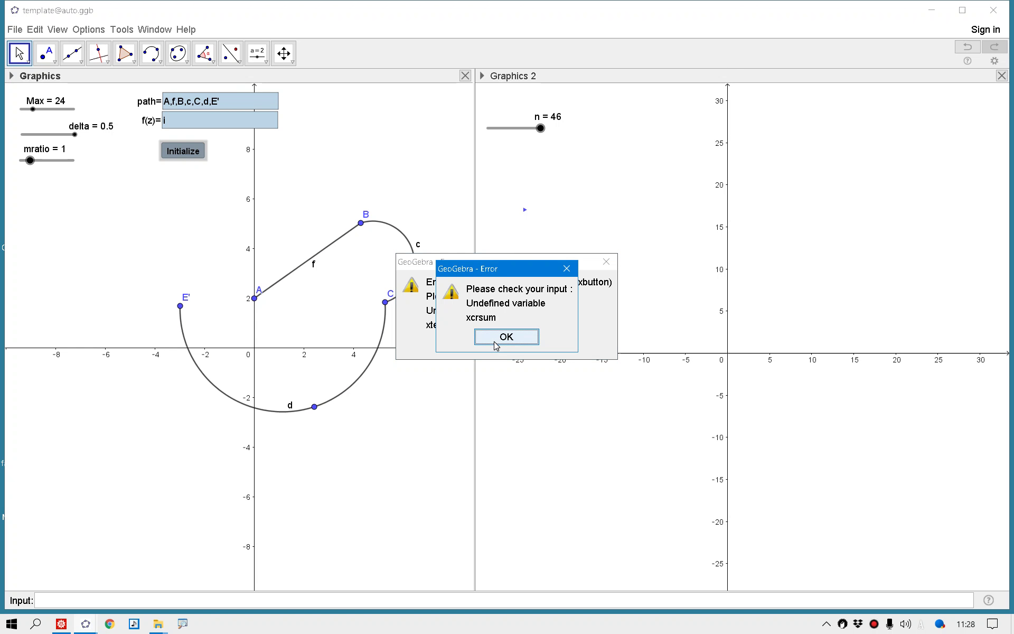
left_click(496, 338)
left_click(497, 338)
left_click(497, 337)
left_click(497, 338)
left_click(497, 338)
left_click(497, 338)
left_click(497, 337)
left_click(497, 337)
left_click(497, 338)
left_click(496, 338)
left_click(497, 338)
left_click(497, 338)
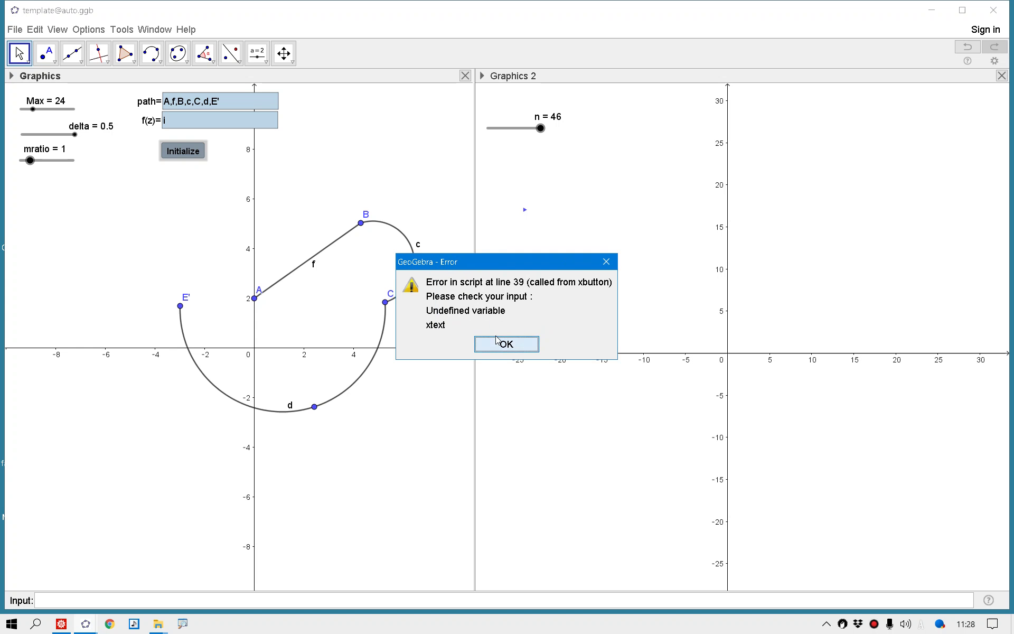
left_click(496, 344)
left_click(496, 343)
left_click(497, 343)
left_click(496, 344)
left_click(495, 346)
left_click(495, 345)
left_click(494, 346)
left_click(494, 346)
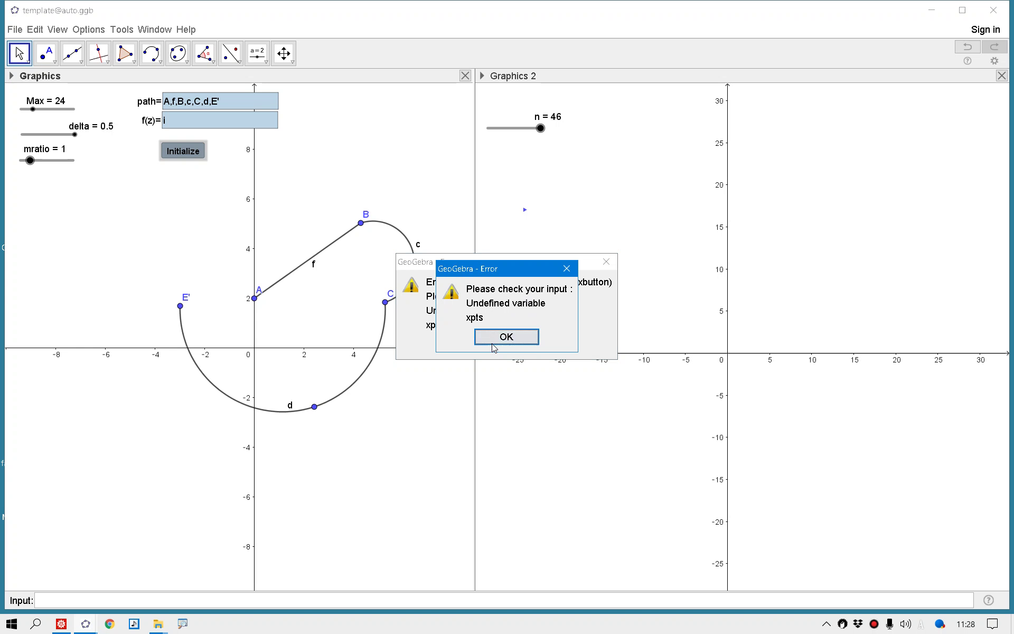
left_click(495, 342)
left_click(492, 345)
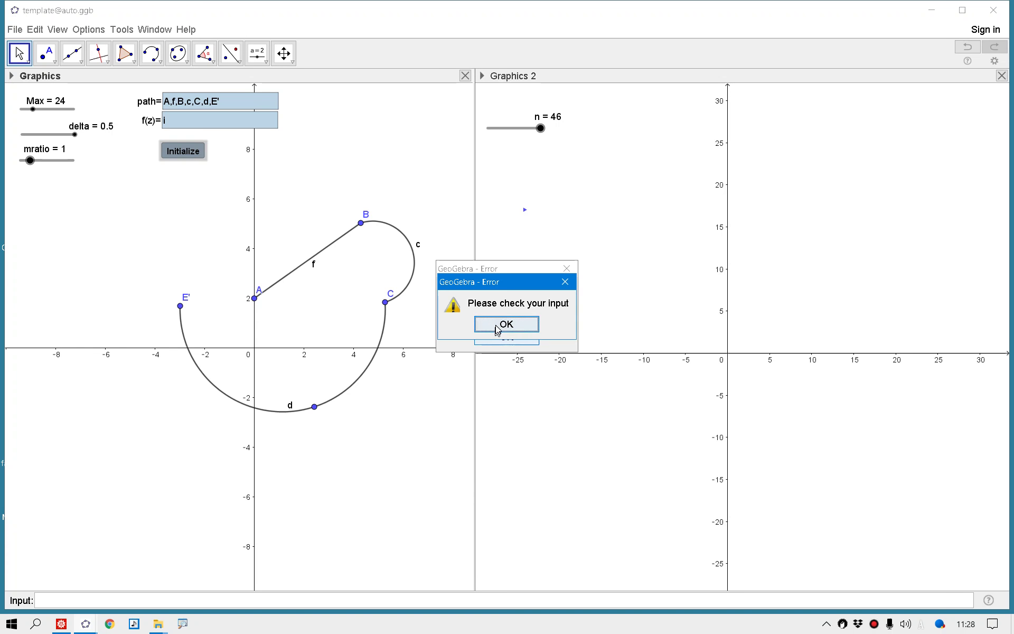
left_click(495, 328)
left_click(496, 341)
left_click(494, 338)
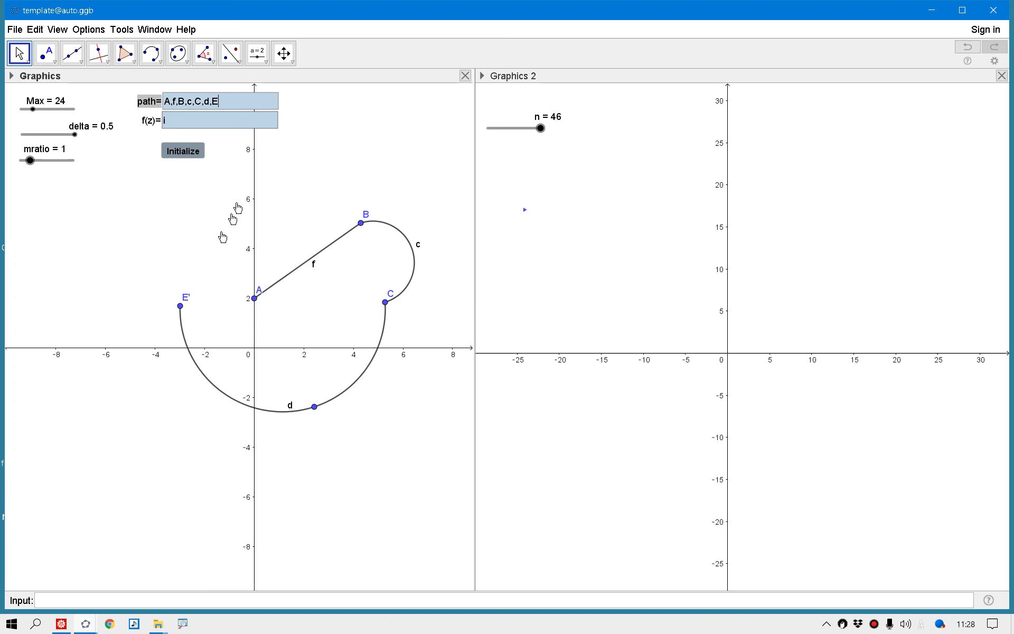
Rename the large arc's end point back to E and initialize the path again.
right_click(181, 308)
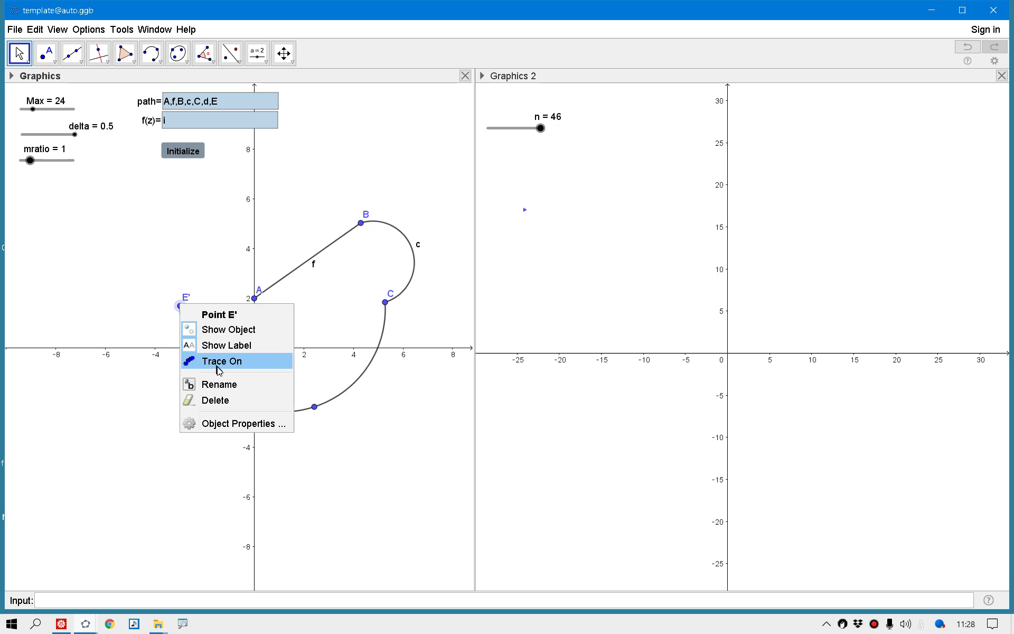
left_click(221, 383)
left_click(413, 311)
key("BackSpace")
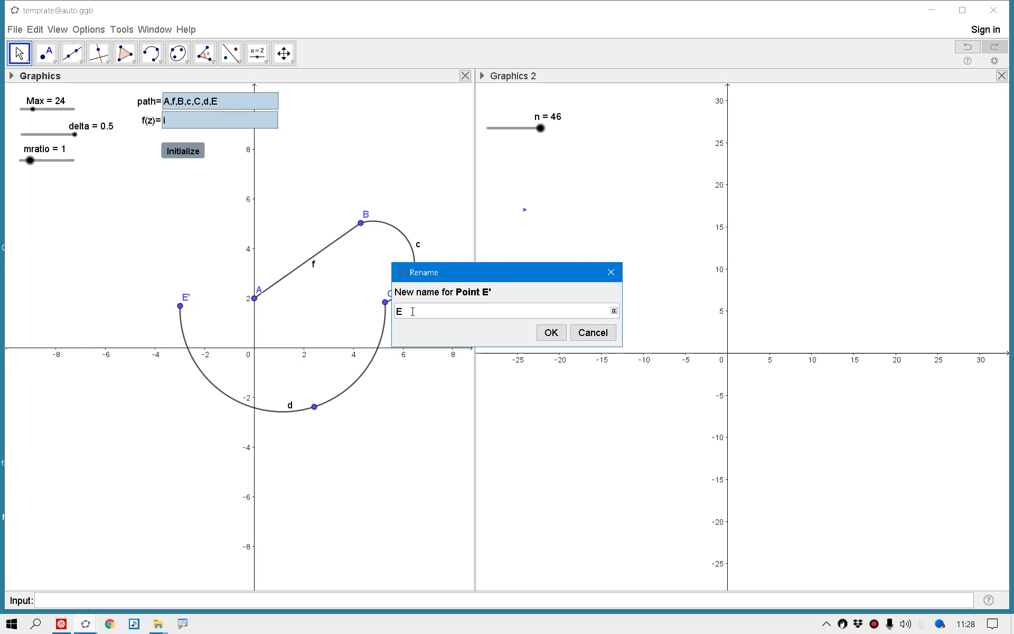
left_click(551, 333)
left_click(189, 158)
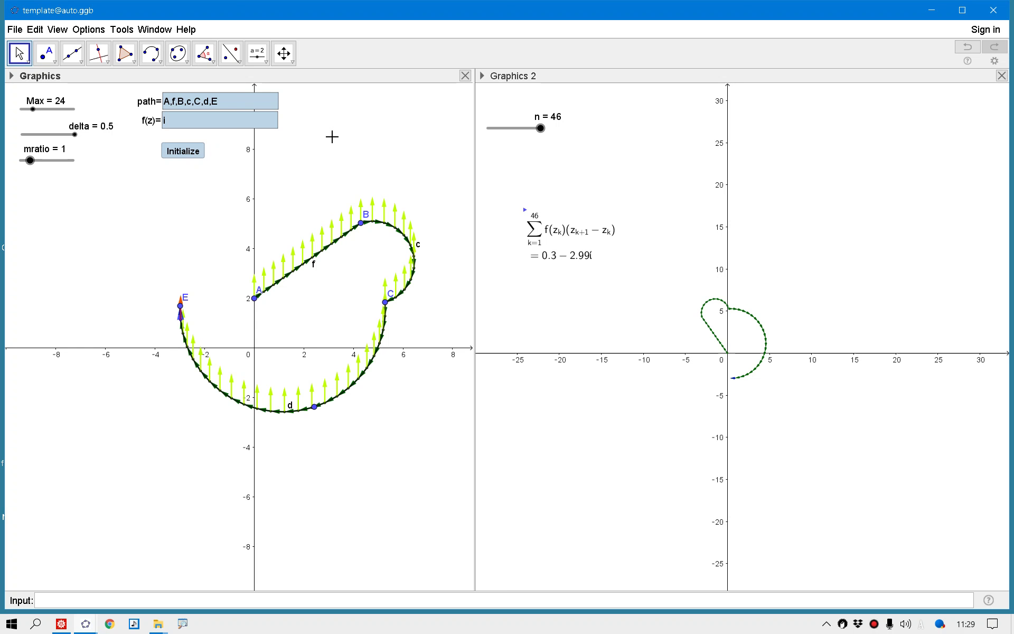
Review the On Click script of the Initialize button from its last lines back to the first, and close the preferences.
right_click(196, 151)
left_click(219, 251)
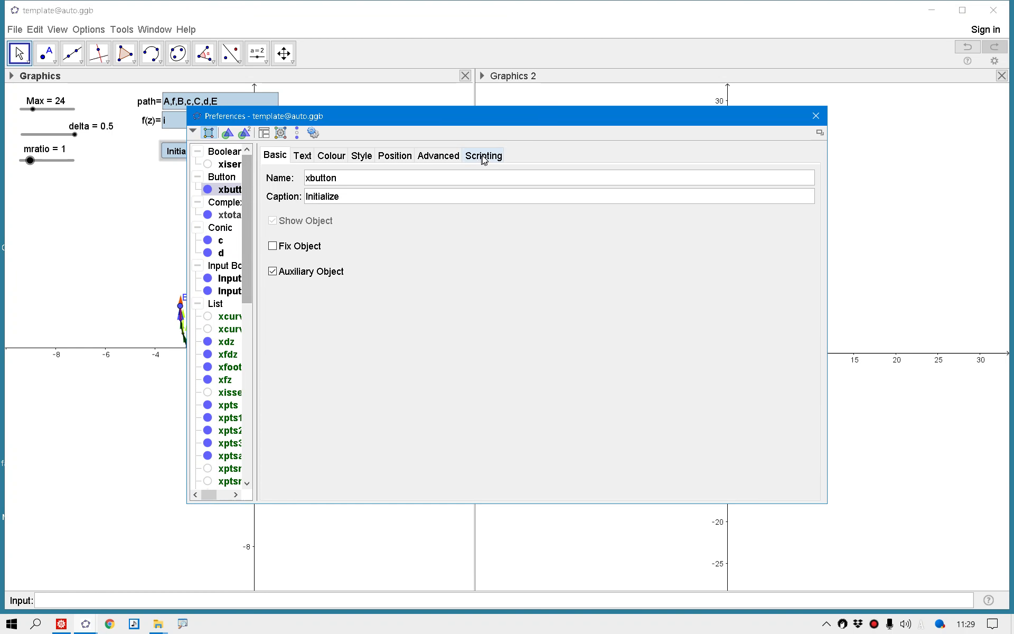
left_click(482, 155)
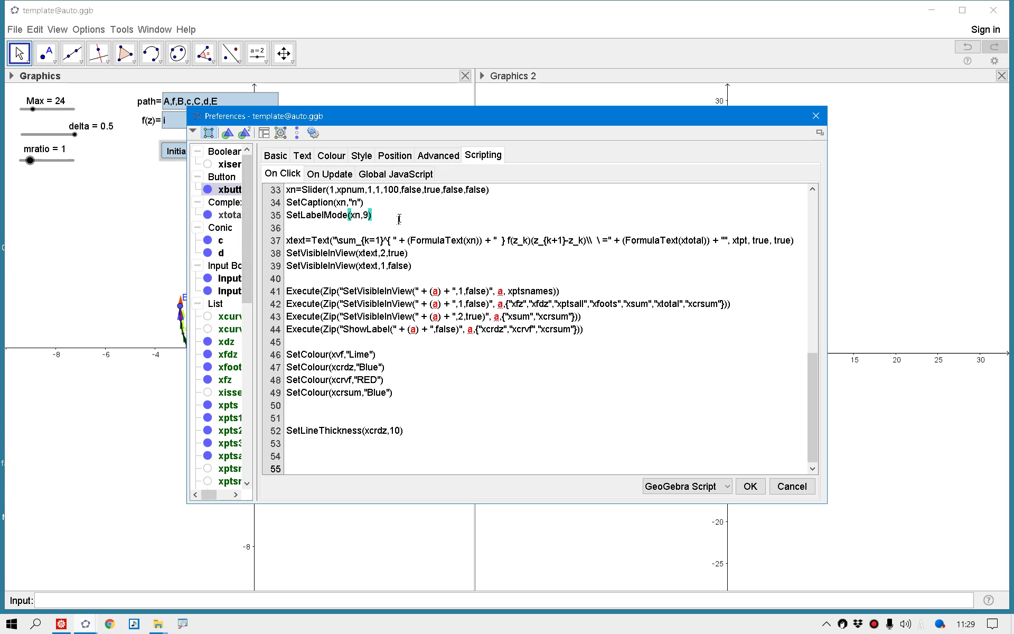
left_click_drag(813, 360, 816, 404)
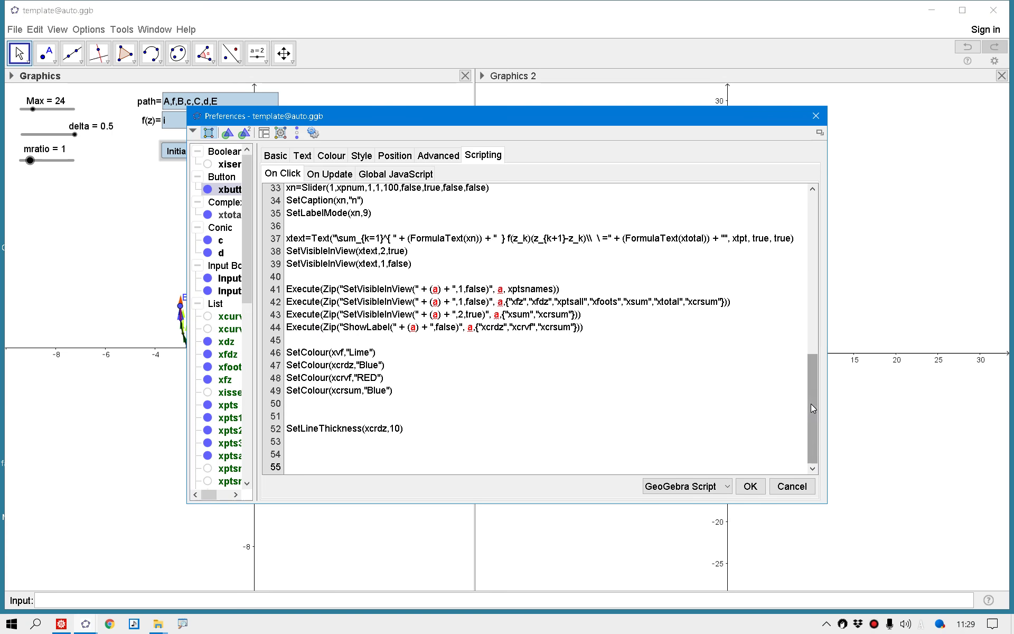
left_click_drag(812, 407, 816, 247)
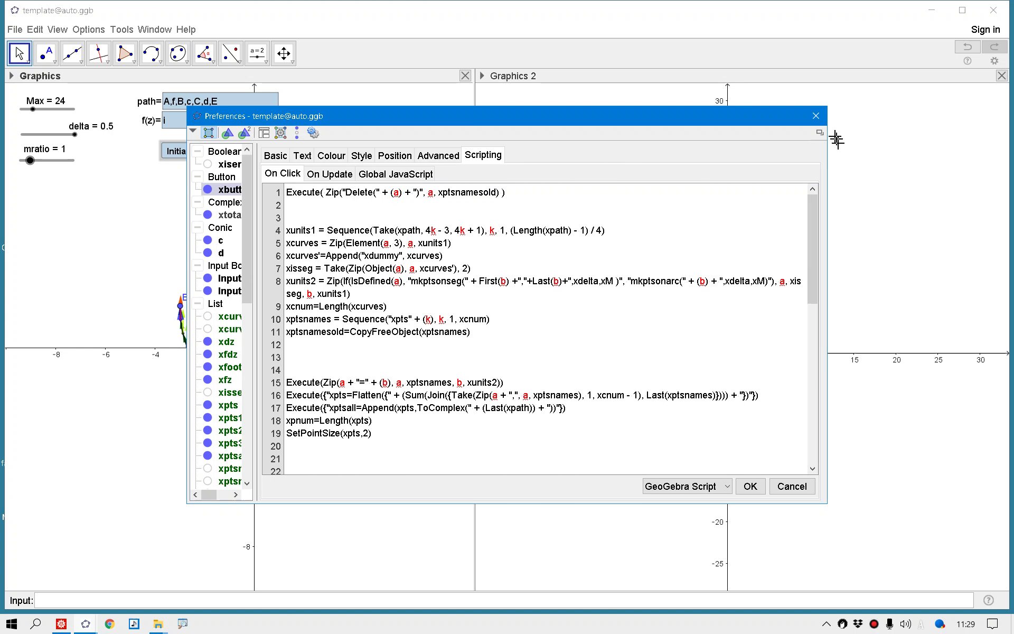
left_click(816, 115)
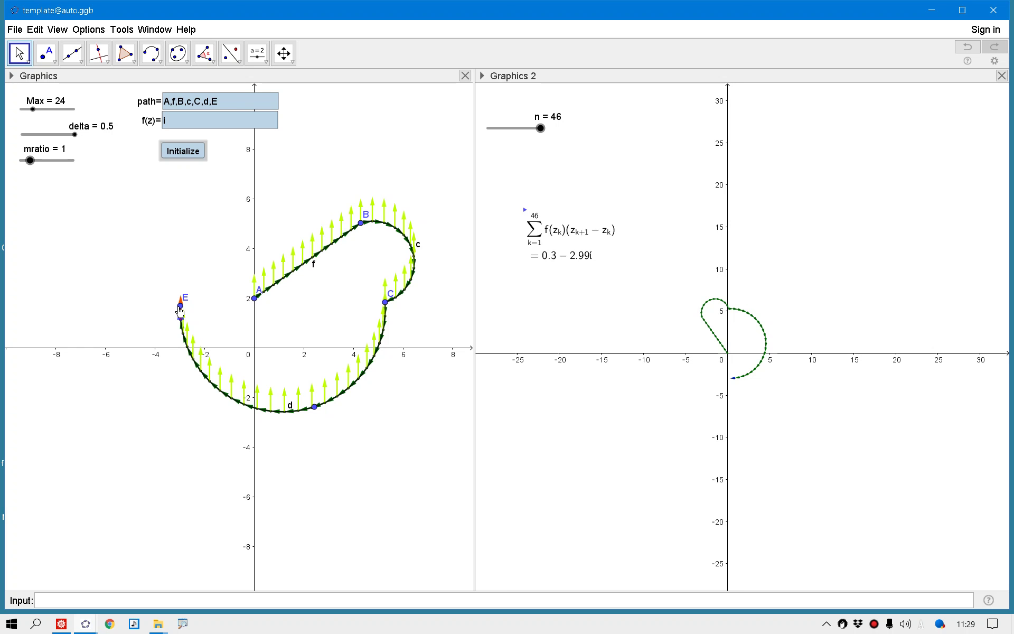
Delete point E at the end of the large arc.
right_click(180, 307)
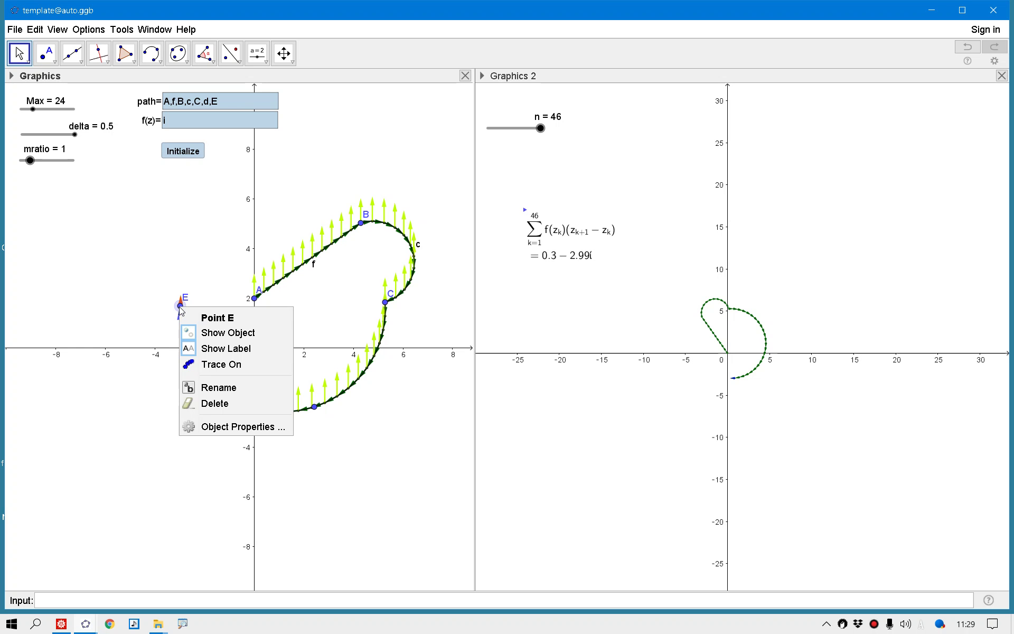
left_click(206, 403)
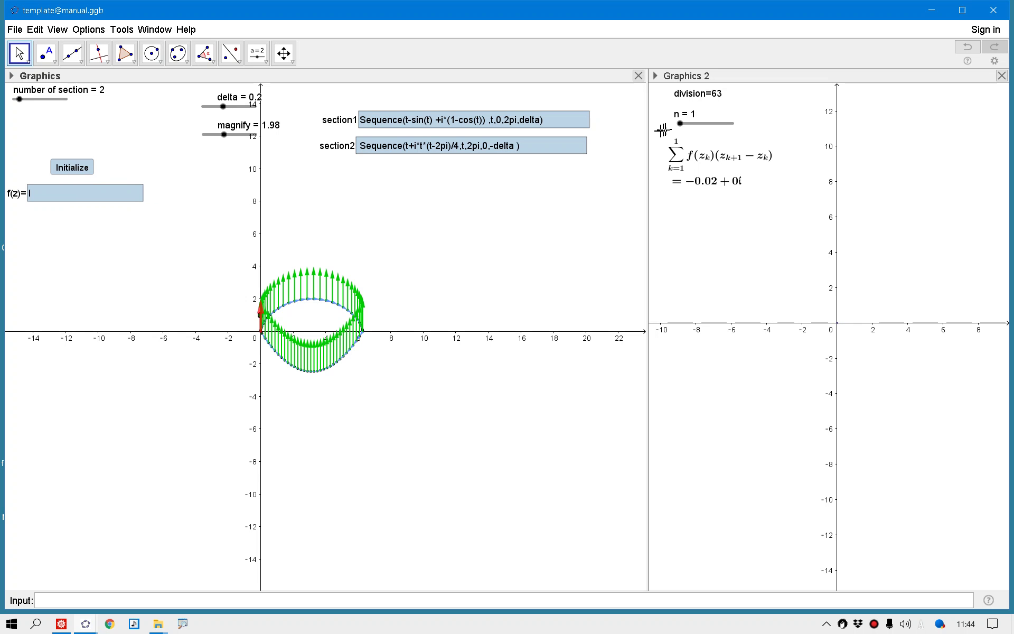
left_click_drag(680, 123, 739, 131)
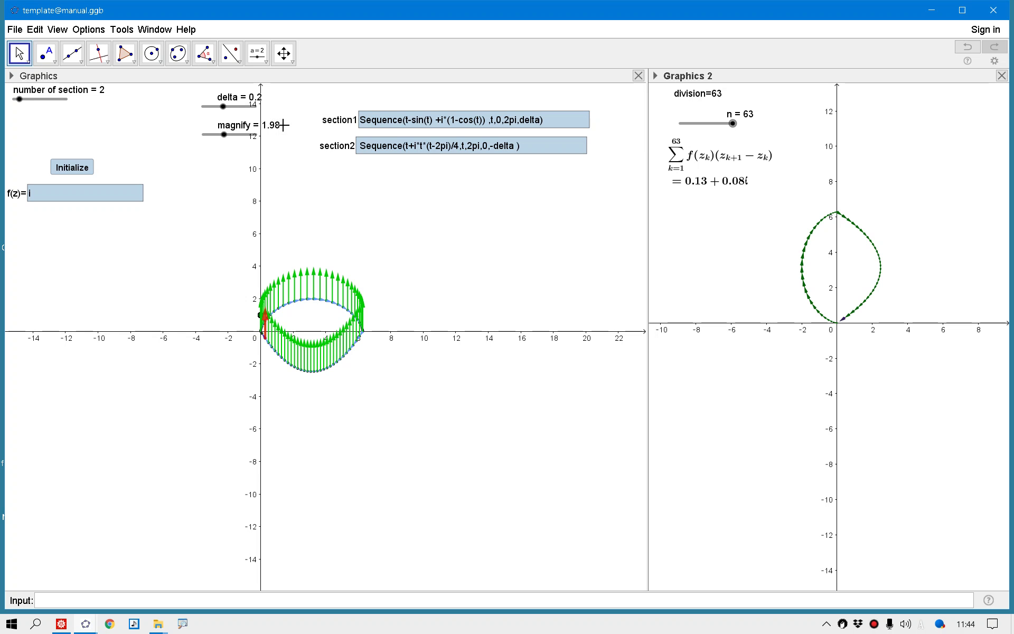
left_click(21, 100)
left_click_drag(21, 101, 372, 174)
Set the length of the section3 input box to 30.
right_click(372, 175)
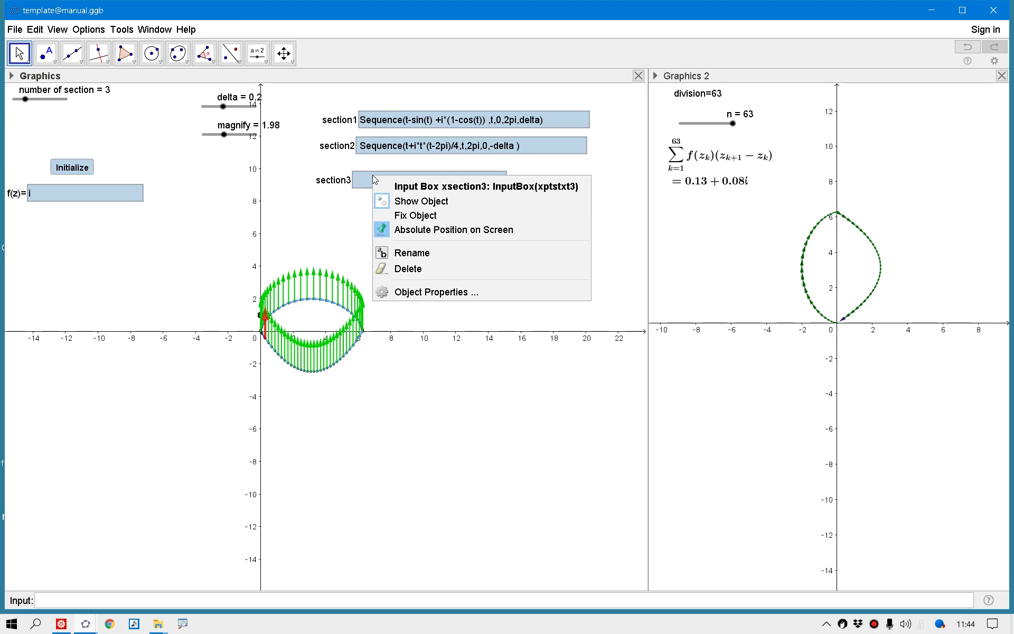
left_click(426, 298)
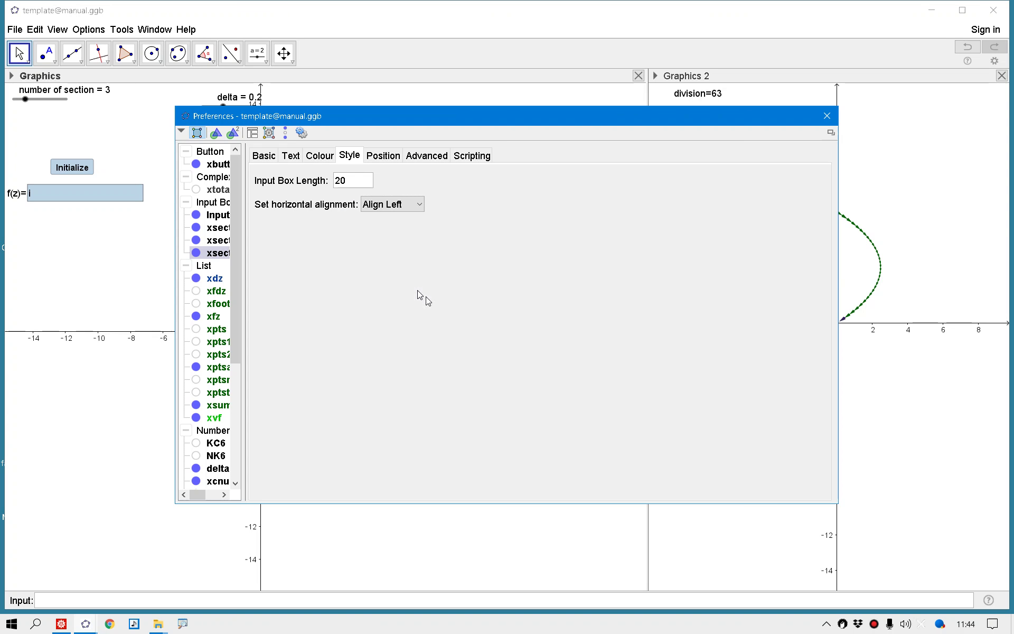
left_click(340, 181)
key("BackSpace")
type("3")
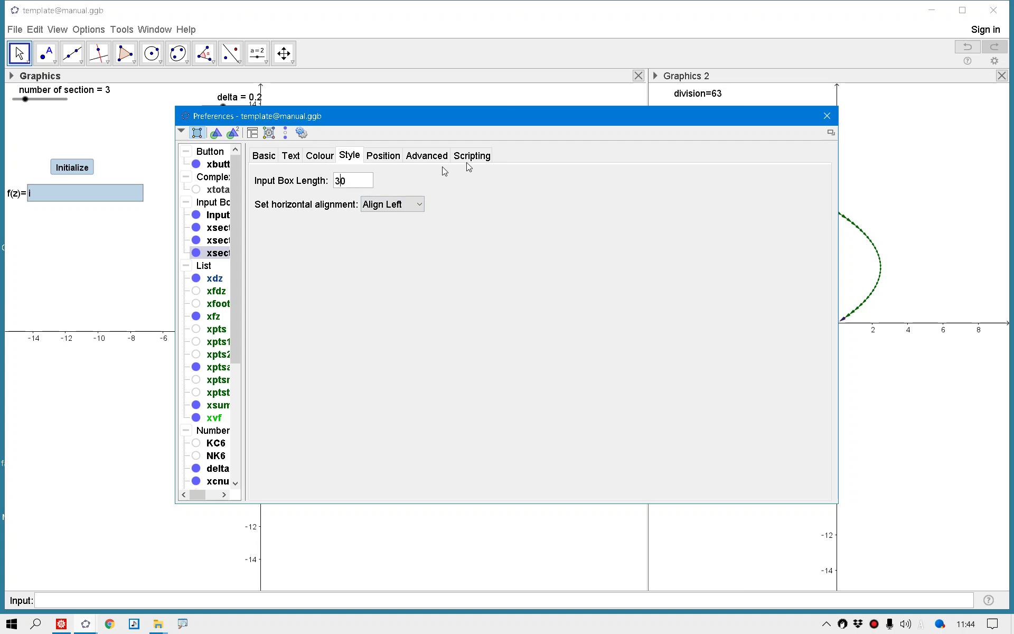
left_click(825, 117)
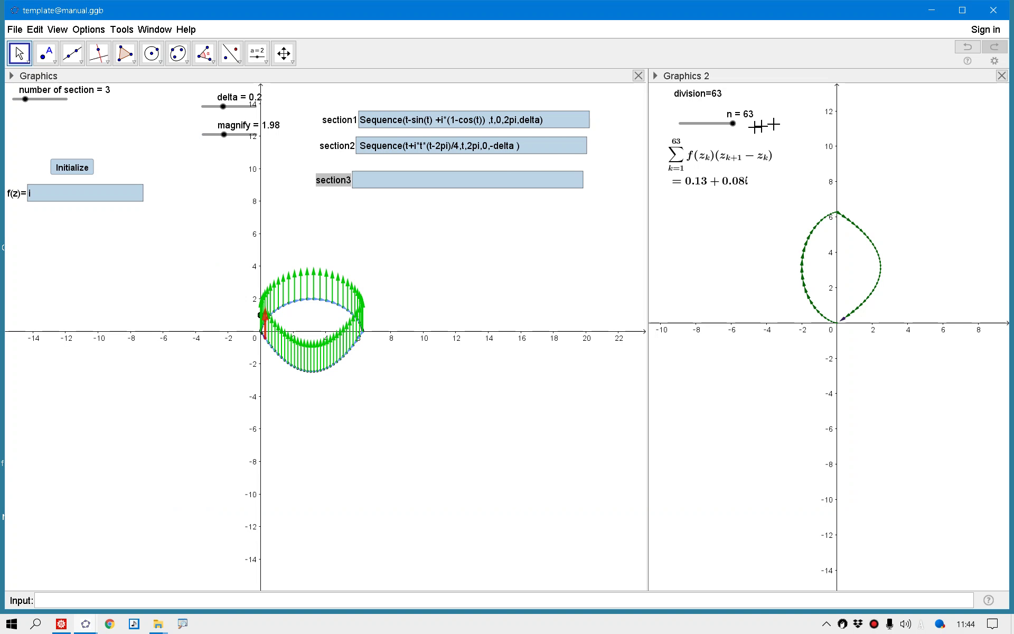
Define section3 as Sequence(t+i sin(t),t,0,2 pi).
left_click(417, 180)
type("Sequ")
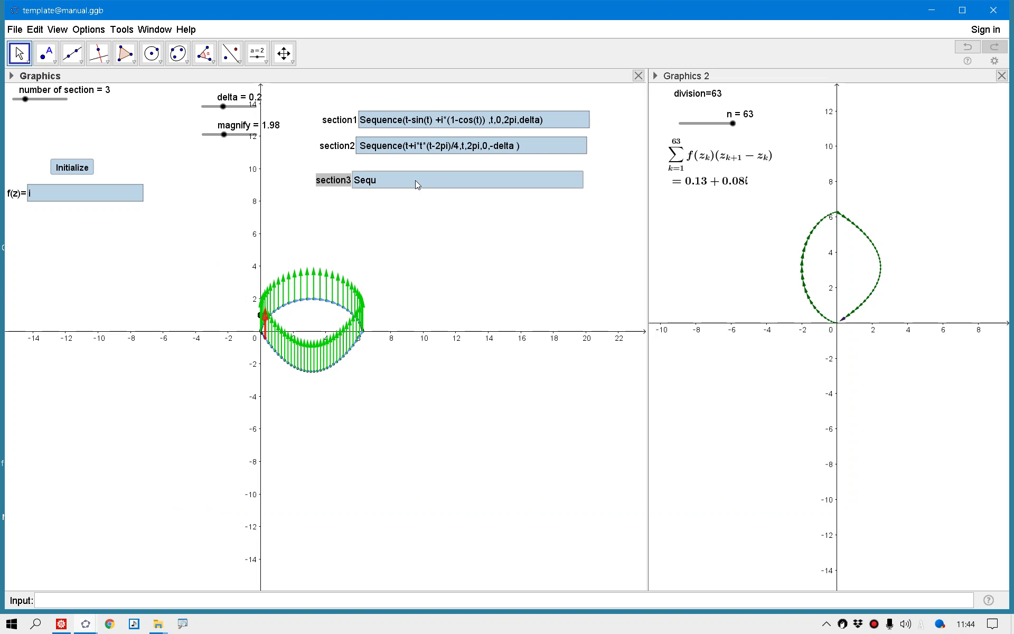
type("e")
type("nce(t+i sin(t),t,0")
type(",2 pi")
Initialize the three-section path and increase n to 70.
left_click(78, 168)
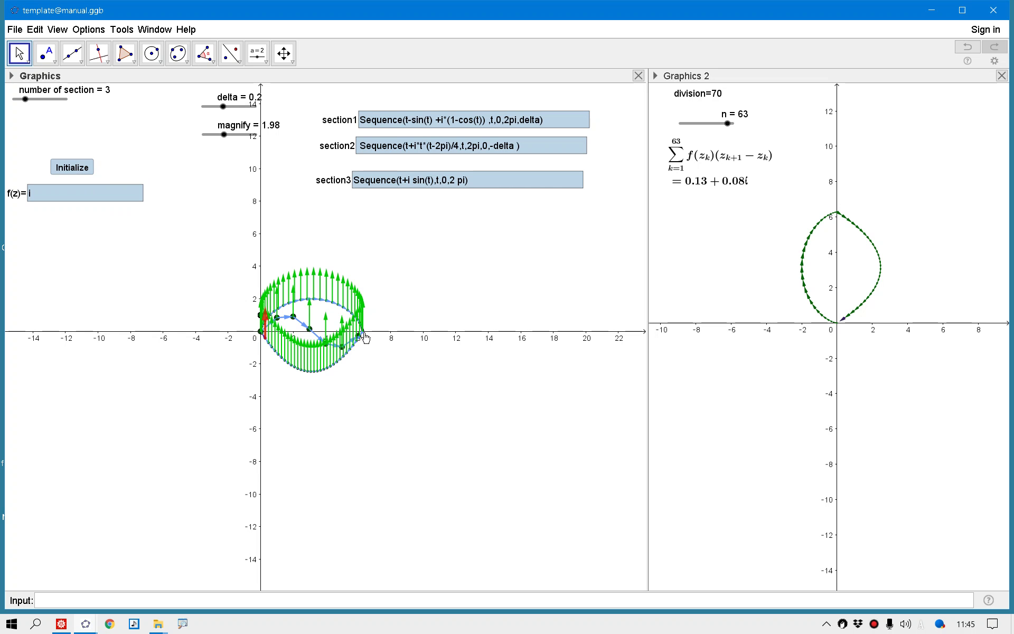
mouse_move(728, 123)
left_mouse_down()
mouse_move(680, 124)
mouse_move(738, 132)
left_mouse_up()
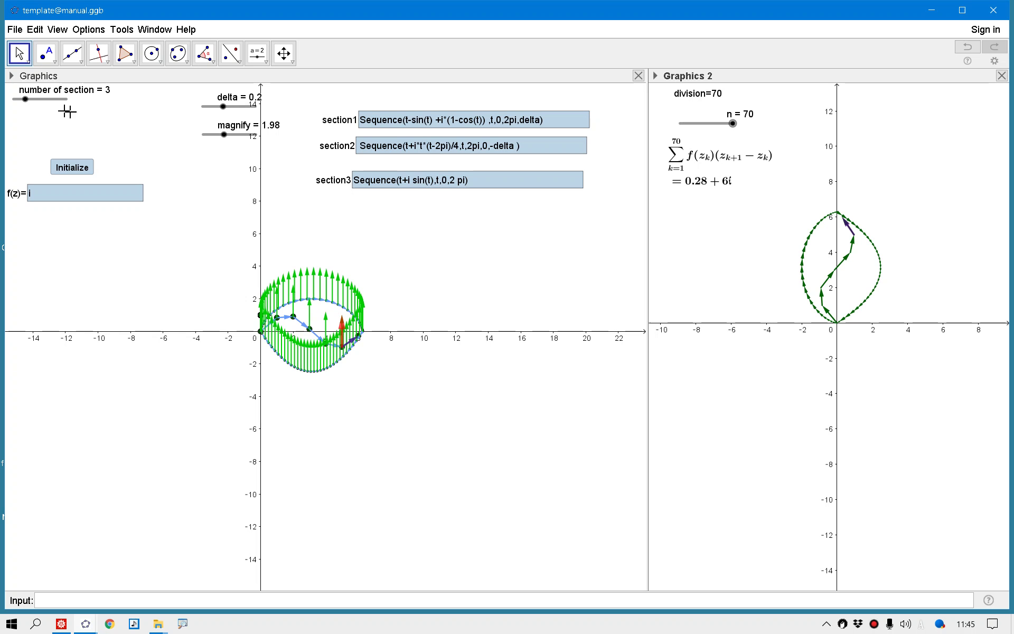
Raise the number of sections to 10 to show all section input boxes, and reduce it to 1.
left_click_drag(26, 100, 68, 106)
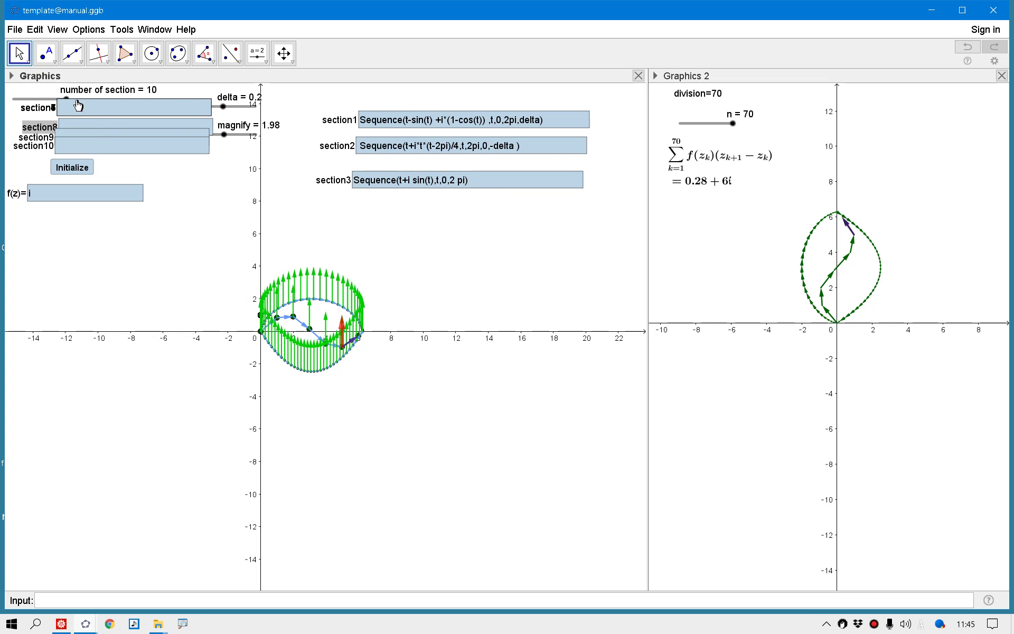
left_click_drag(69, 101, 3, 99)
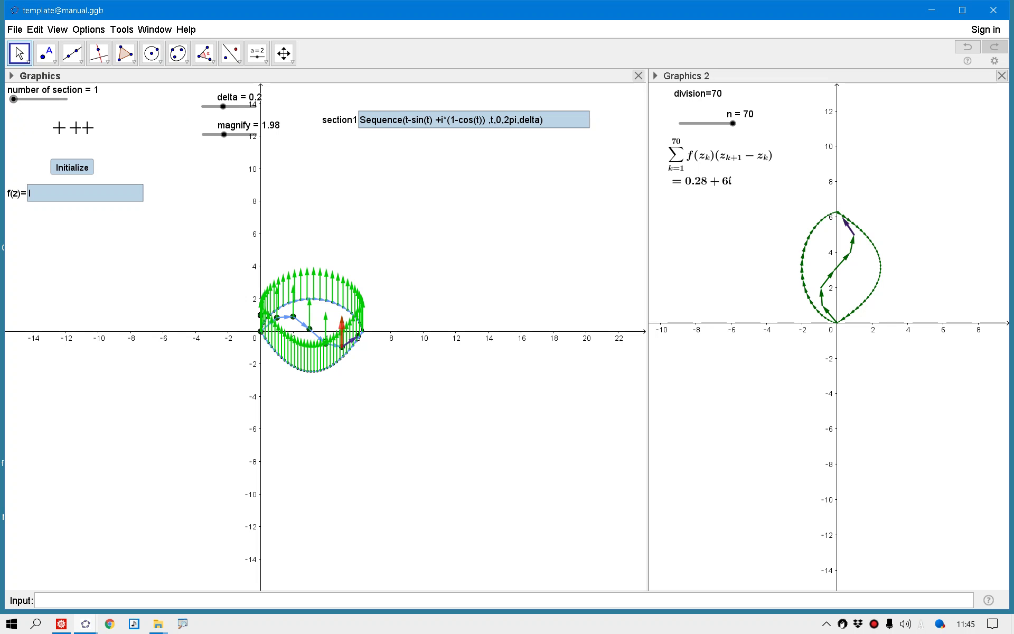
Try to initialize the path with section1's command name changed to lowercase "sequence", and dismiss the error message.
left_click(370, 126)
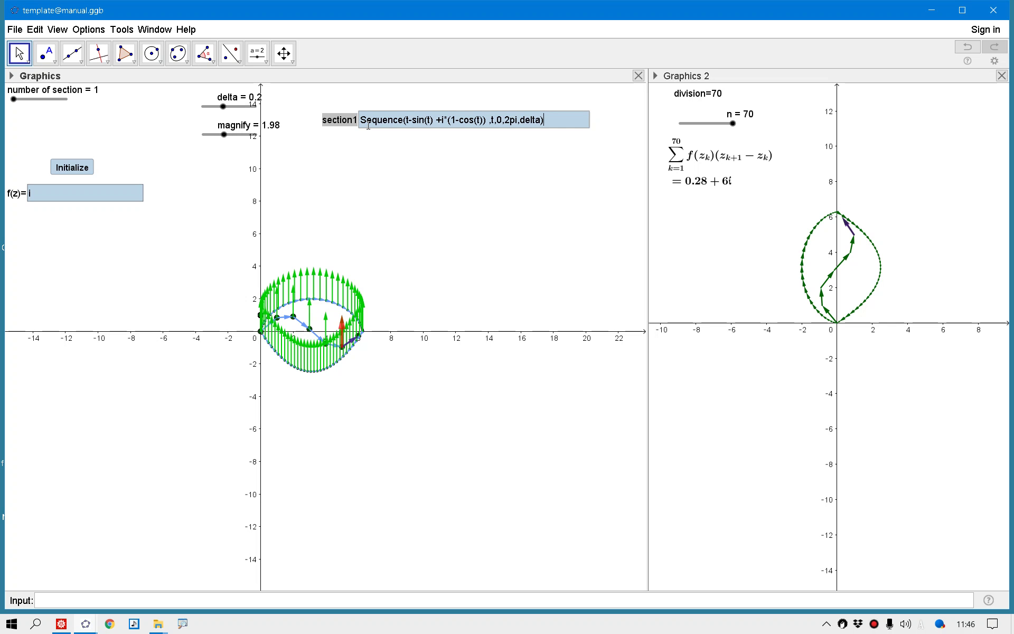
key("Delete")
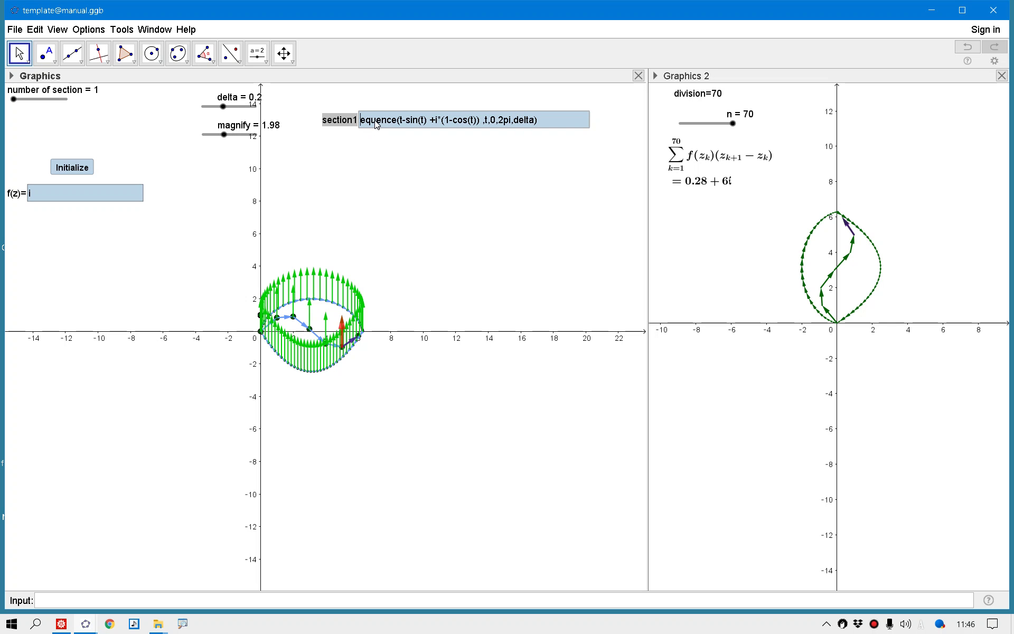
type("s")
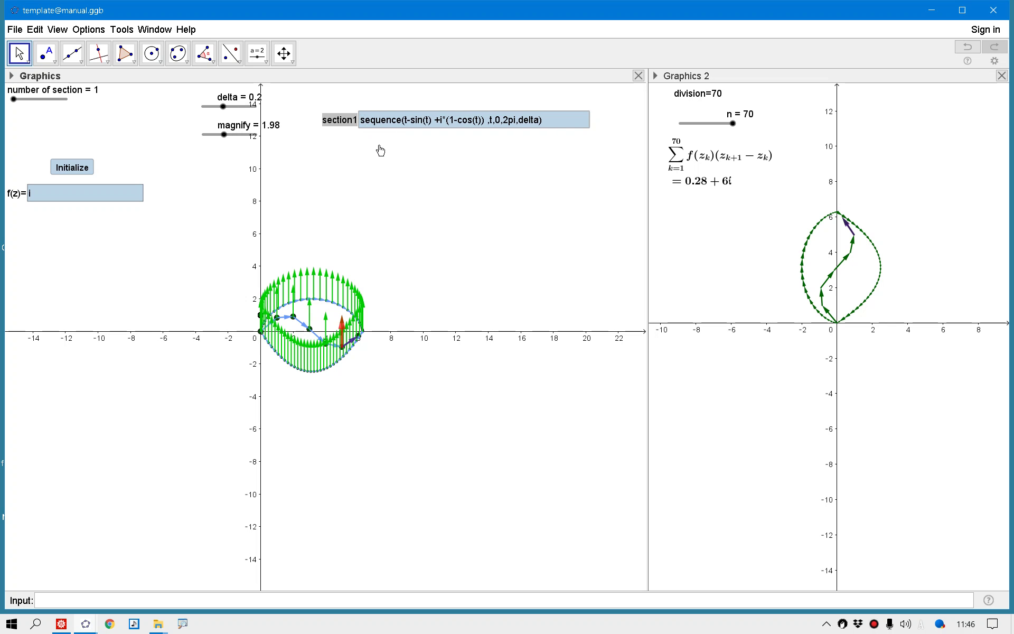
left_click(76, 174)
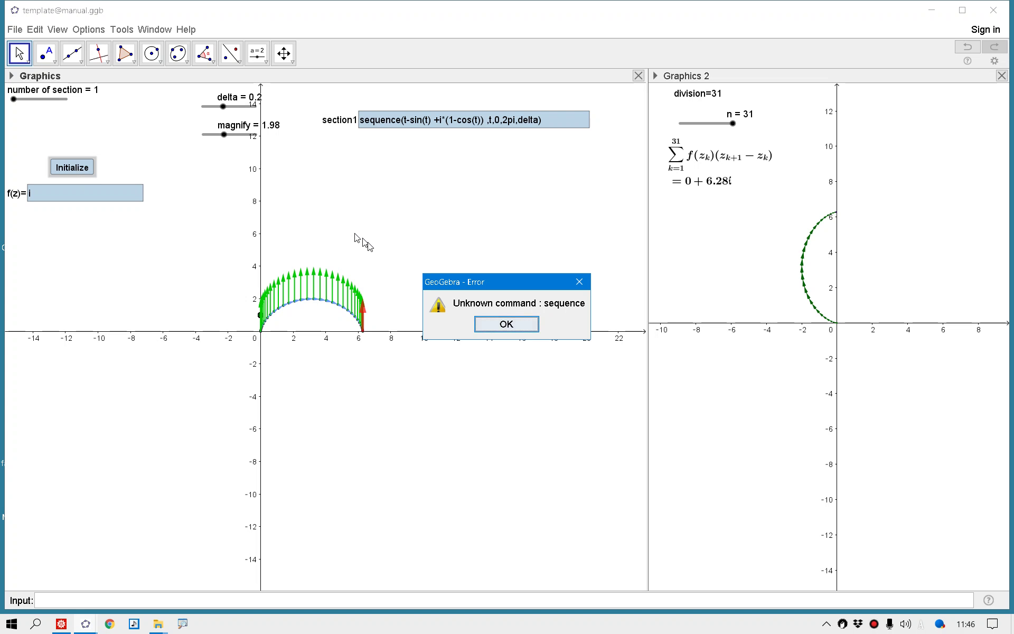
left_click(484, 323)
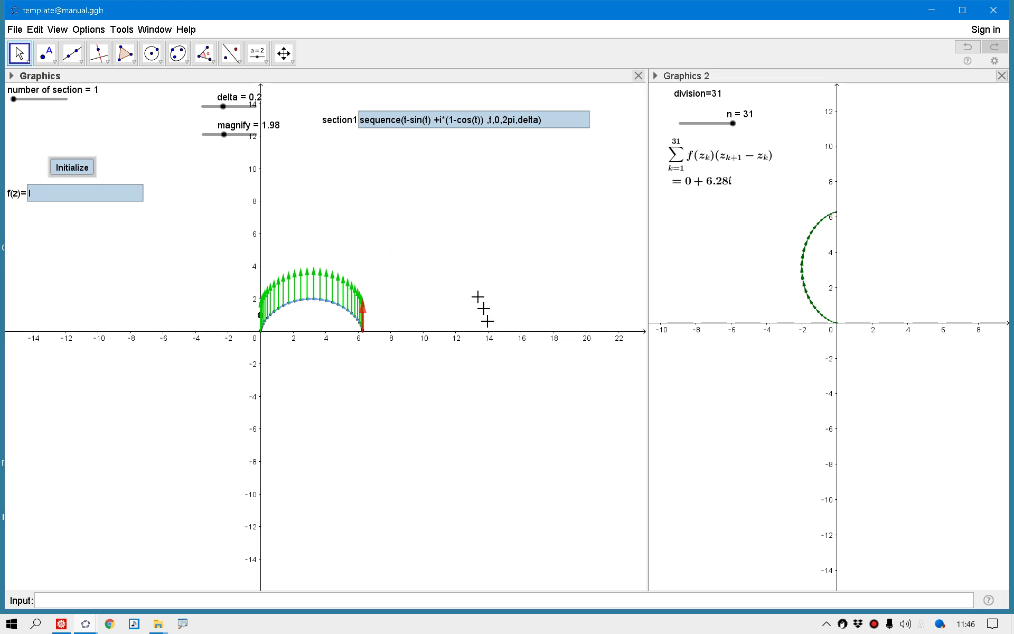
Restore the capital S in section1 so it reads Sequence(t-sin(t) +i*(1-cos(t)) ,t,0,2pi,delta).
left_click(368, 124)
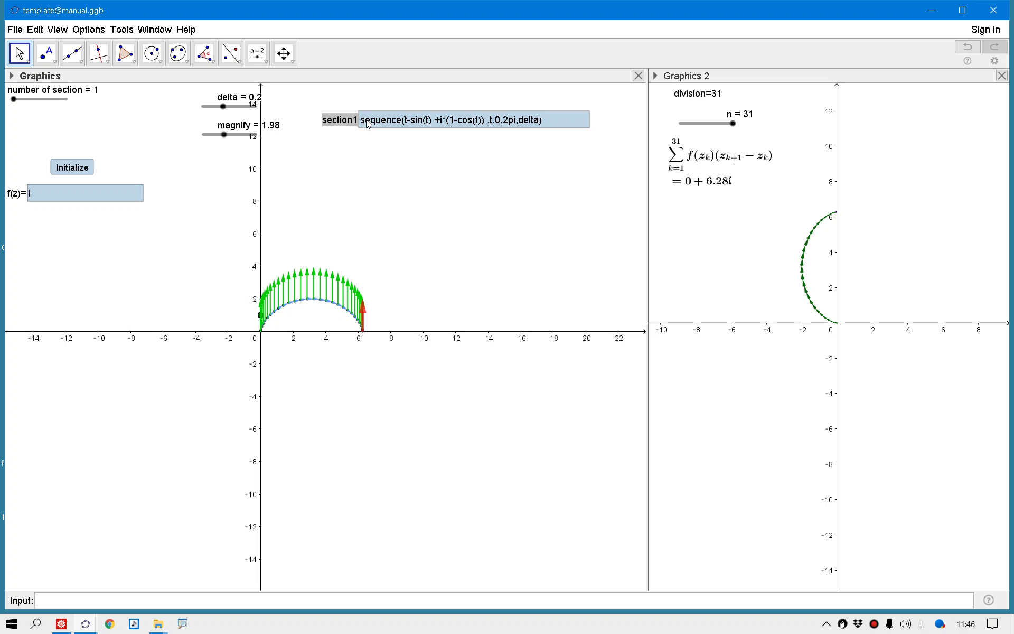
key("BackSpace")
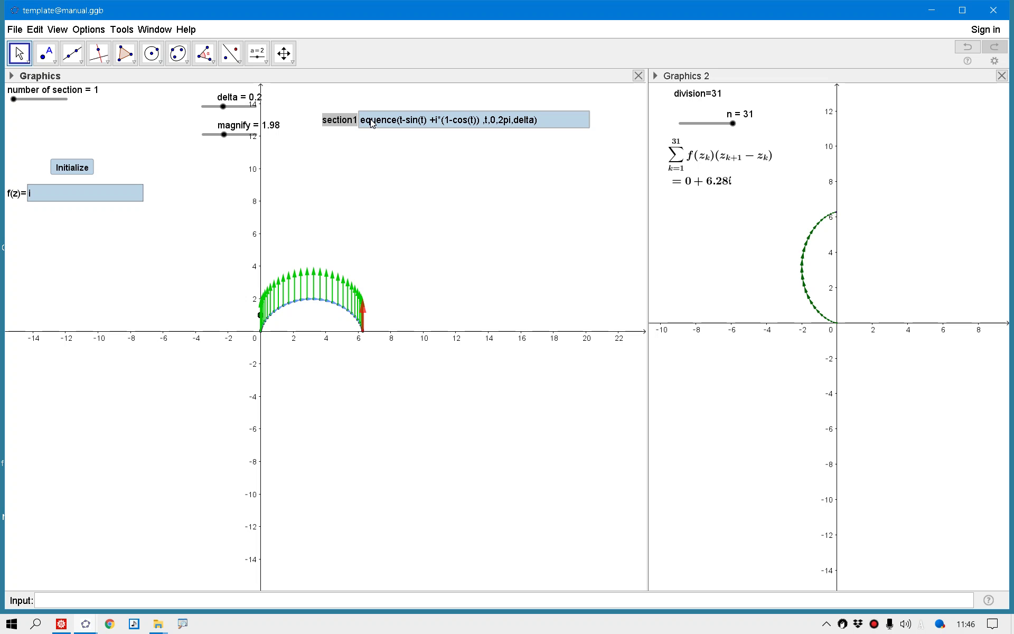
type("S")
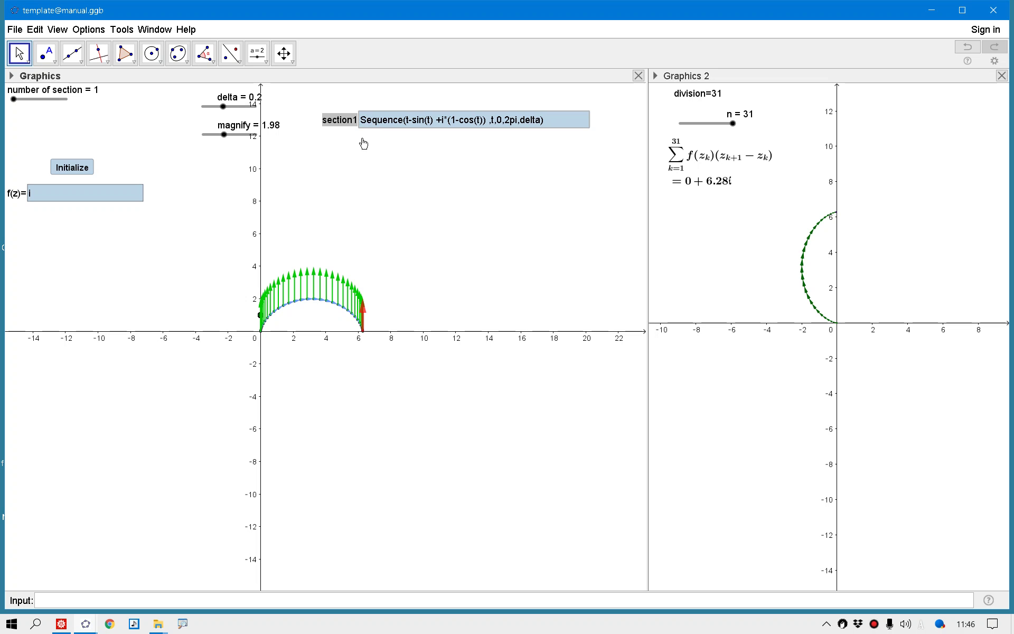